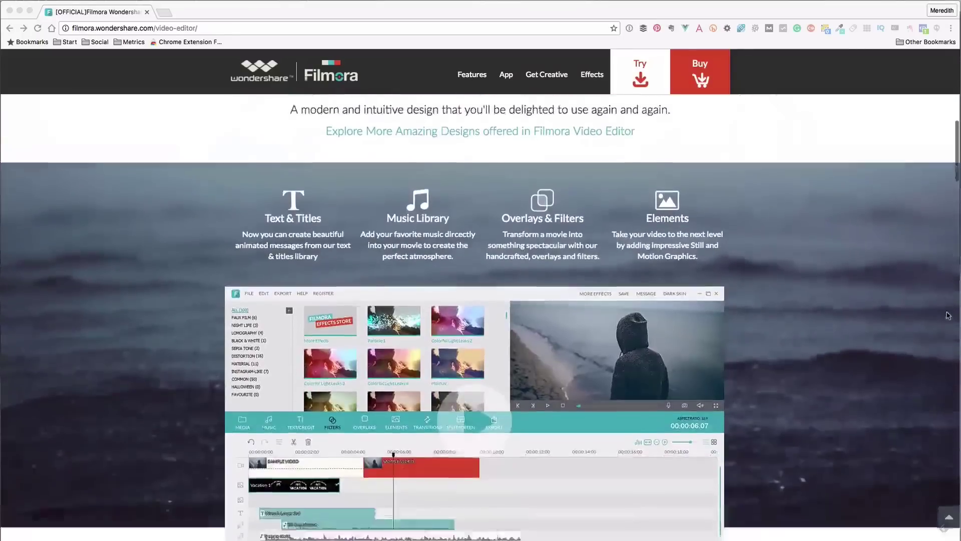
# Scroll the Filmora web page past Text & Titles to the Simple Effects and Basic Editing sections.
pyautogui.scroll(-8, 948, 315)
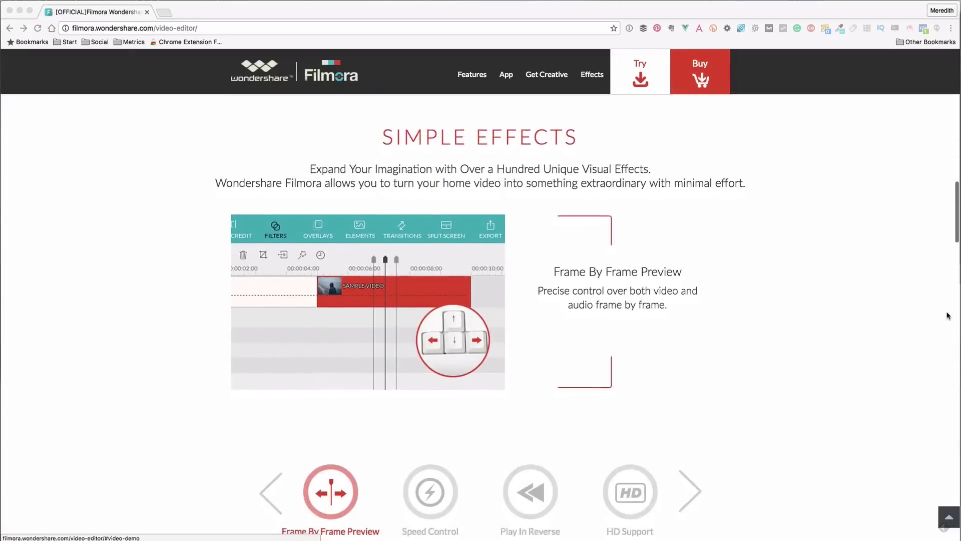
pyautogui.scroll(-6, 948, 315)
pyautogui.scroll(-4, 948, 315)
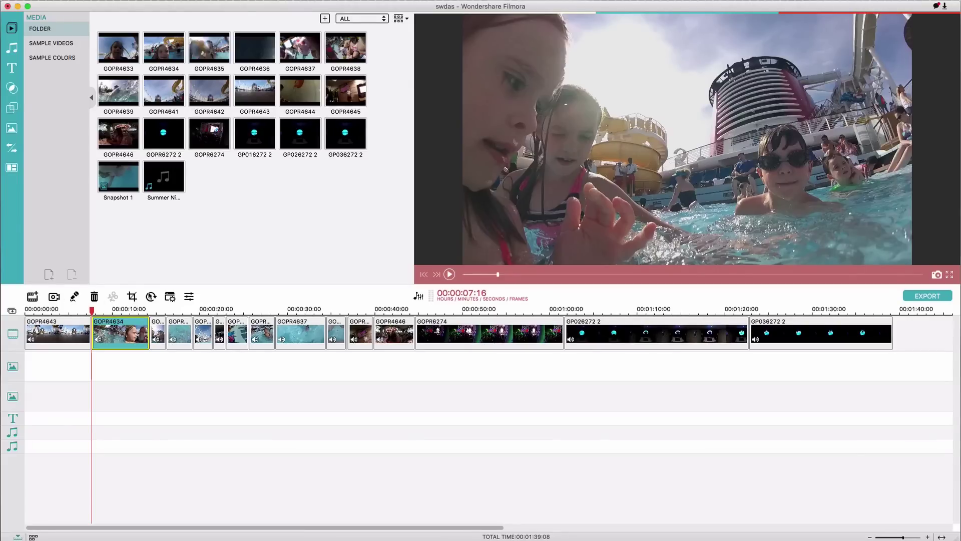
# Open the Media Import dialog showing the Apple device's camera clips grouped by date.
pyautogui.click(32, 296)
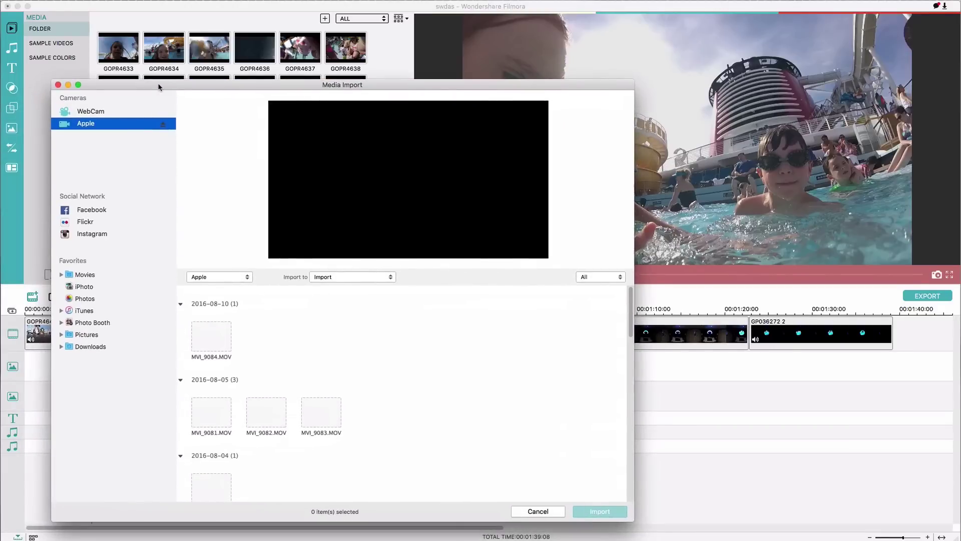
# Import GOPR4559.MP4 from the G-DRIVE folder in Finder into Filmora's media library.
pyautogui.click(58, 85)
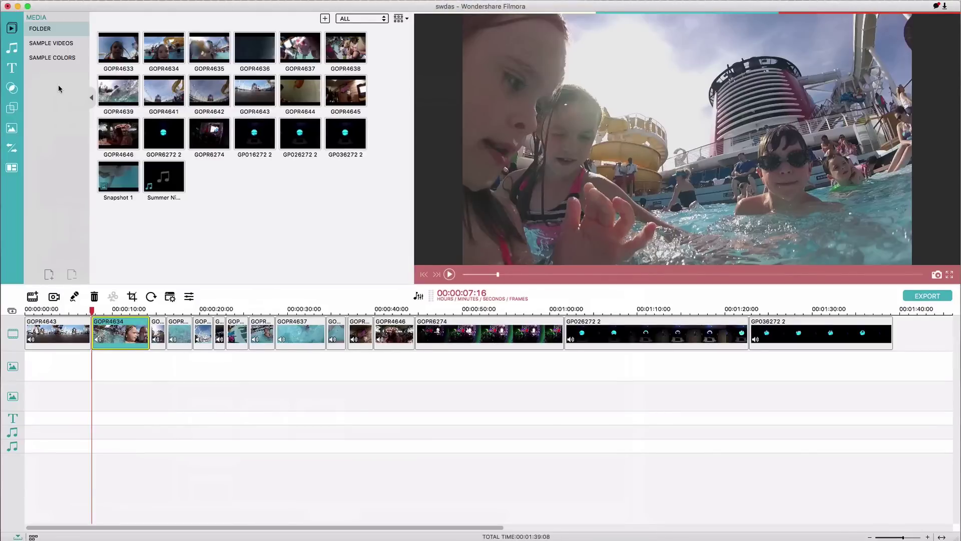
pyautogui.press('super+Tab')
pyautogui.press('super+Tab')
pyautogui.press('super+Tab')
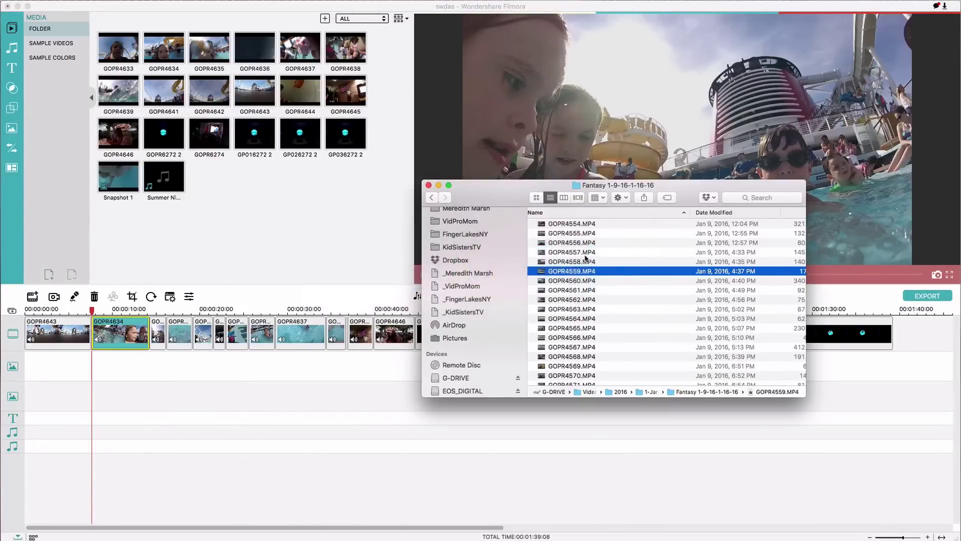
pyautogui.moveTo(579, 273); pyautogui.dragTo(280, 202)
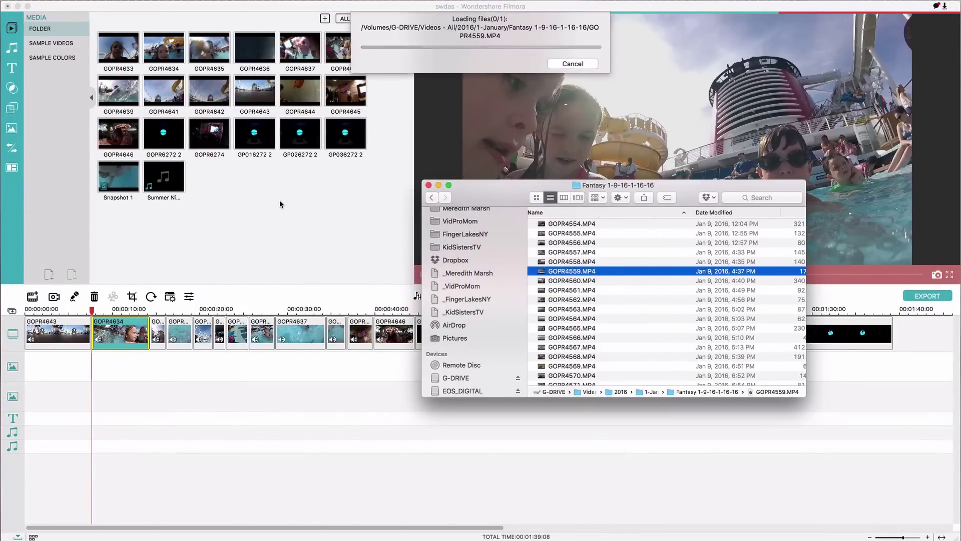
pyautogui.click(279, 204)
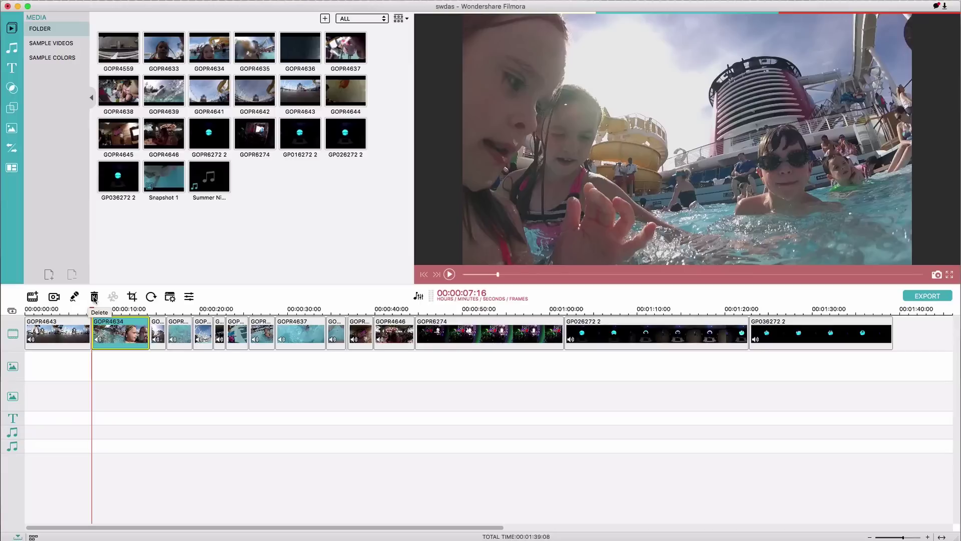
pyautogui.click(111, 310)
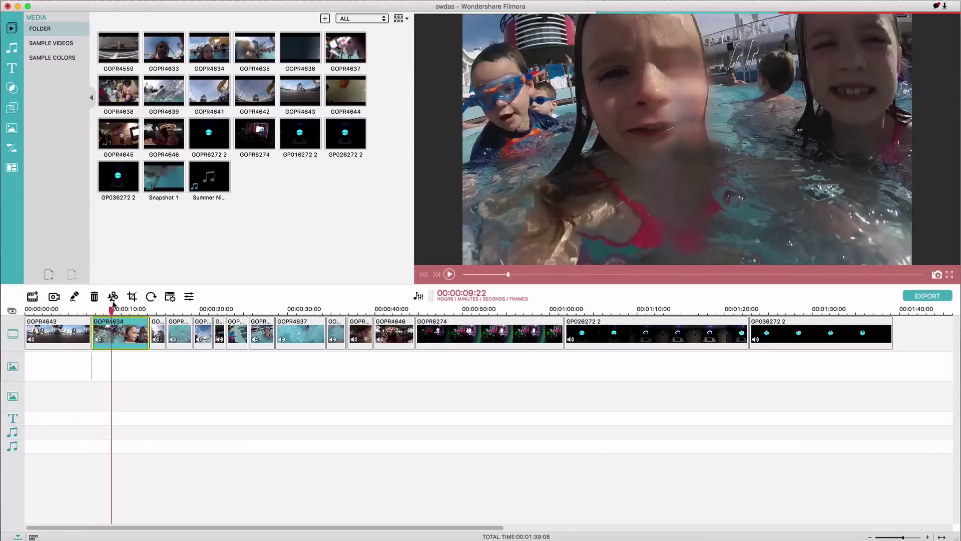
pyautogui.click(189, 297)
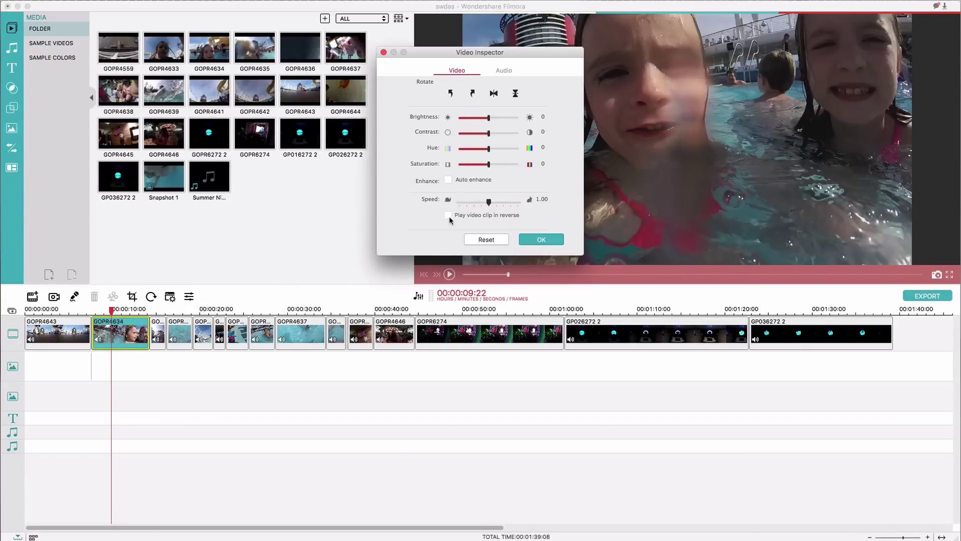
pyautogui.press('Return')
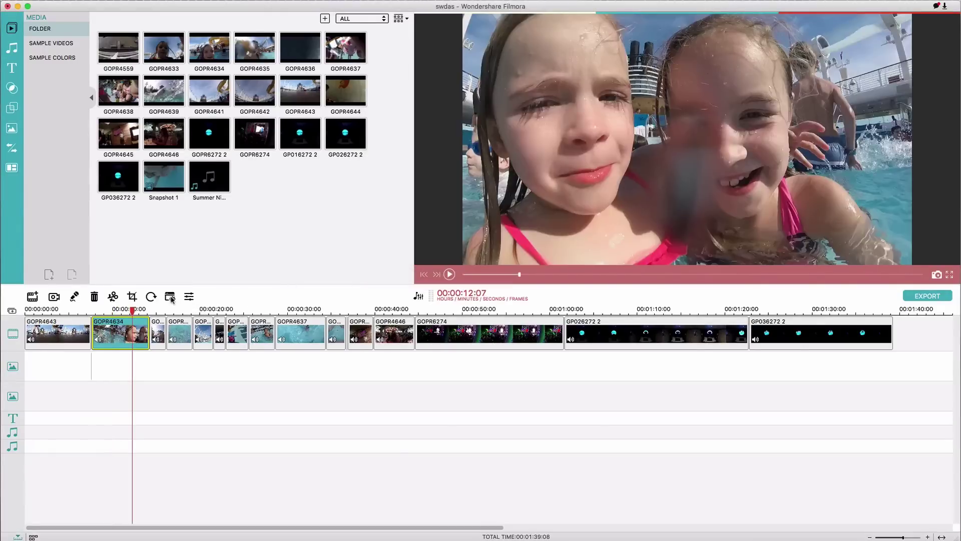
pyautogui.click(170, 297)
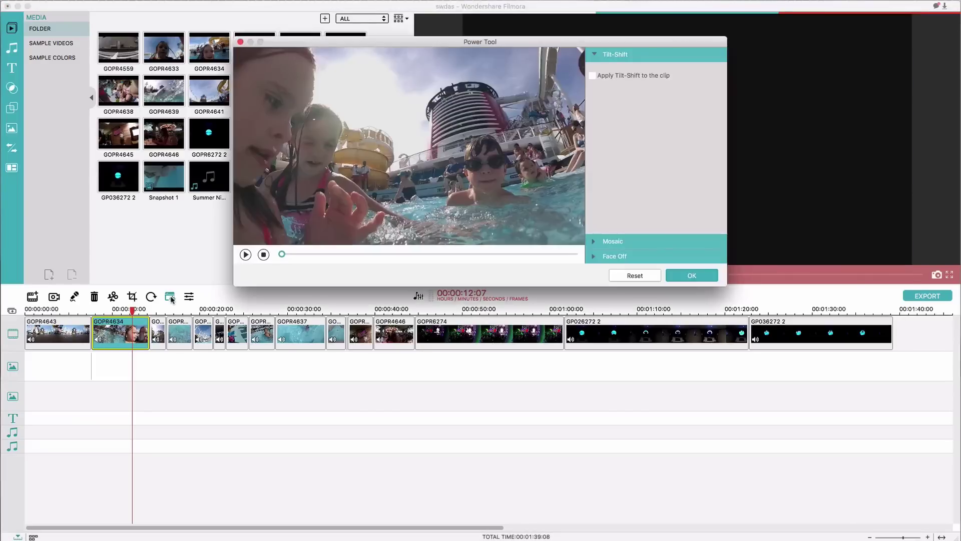
# Try Tilt-Shift on GOPR4634, widening its sharp band, then switch Tilt-Shift back off.
pyautogui.click(593, 75)
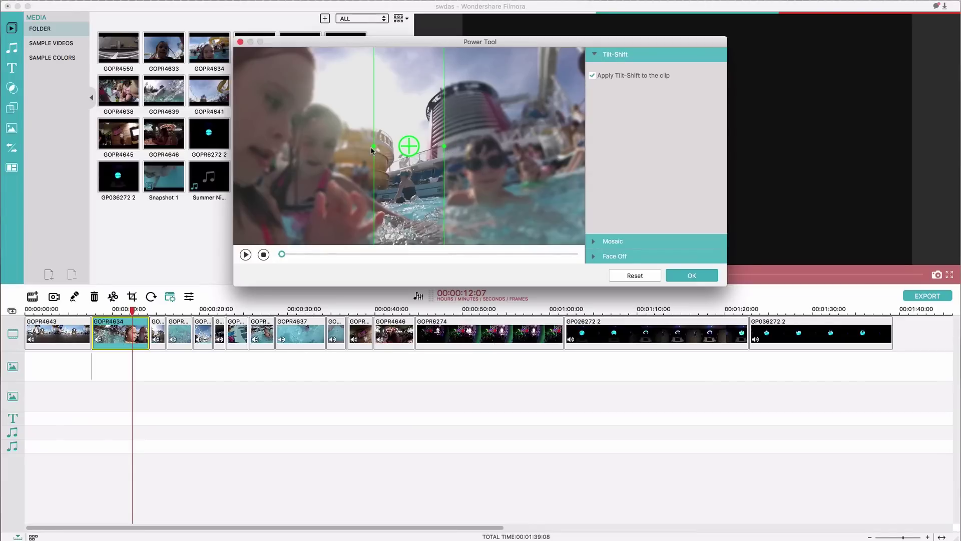
pyautogui.moveTo(374, 149); pyautogui.dragTo(264, 148)
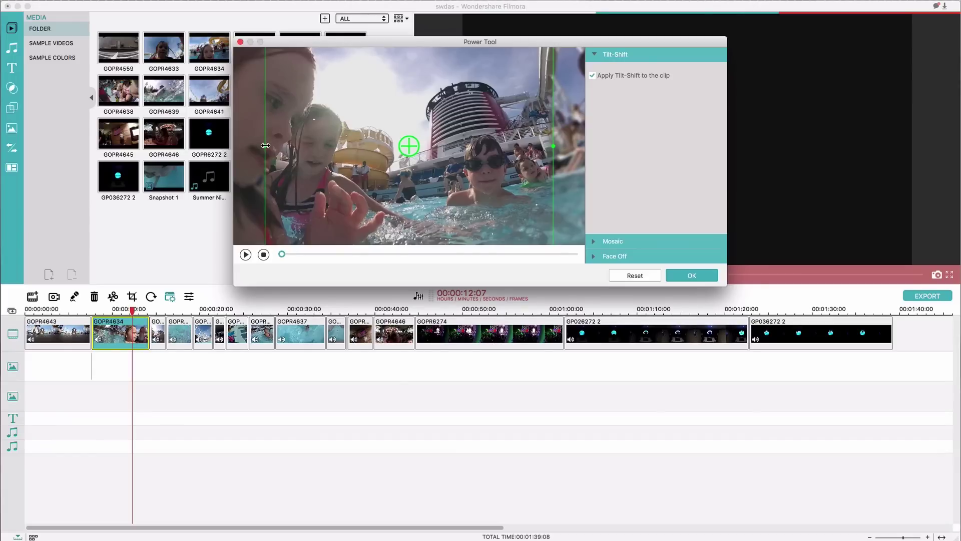
pyautogui.moveTo(265, 145); pyautogui.dragTo(251, 146)
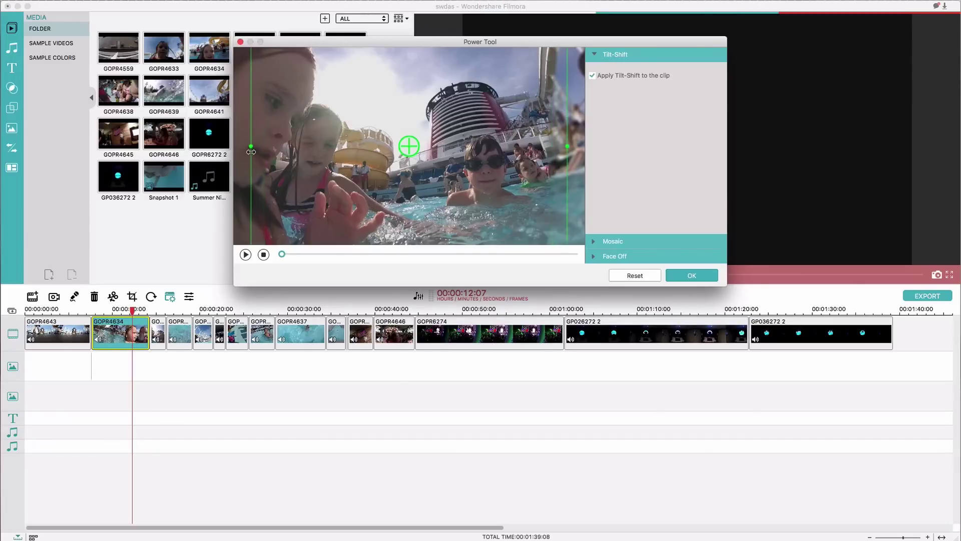
pyautogui.click(592, 75)
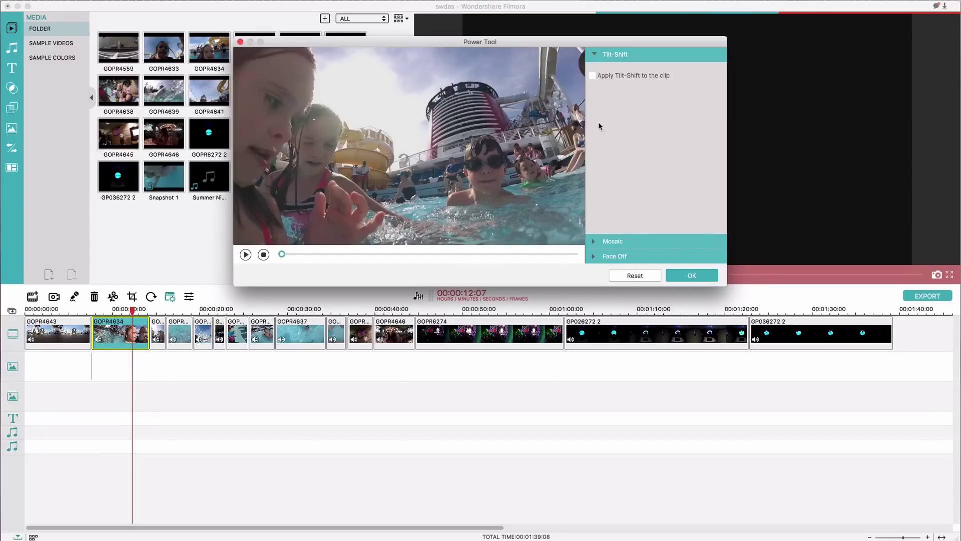
pyautogui.click(592, 242)
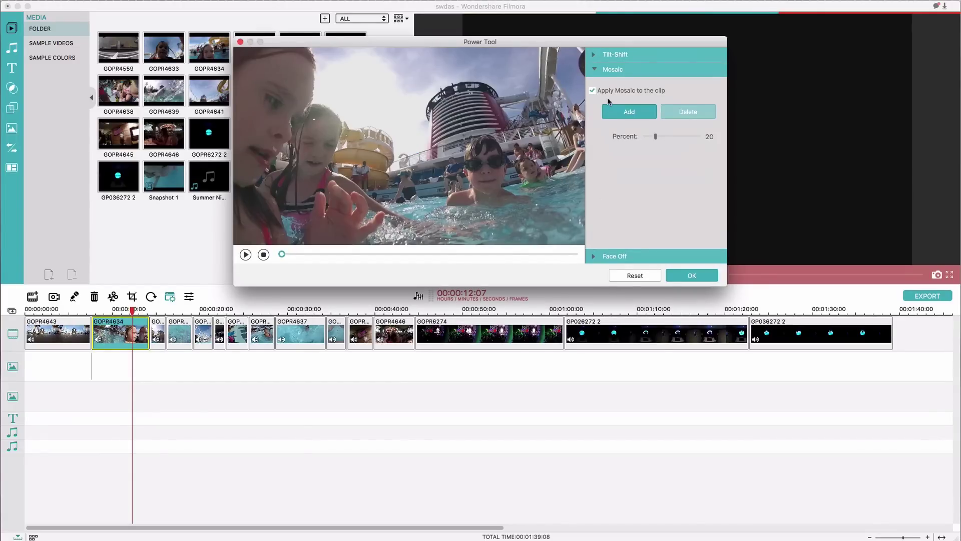
# Place and enlarge a mosaic patch over the boy's face, lower Percent to 5, then disable Mosaic.
pyautogui.click(625, 112)
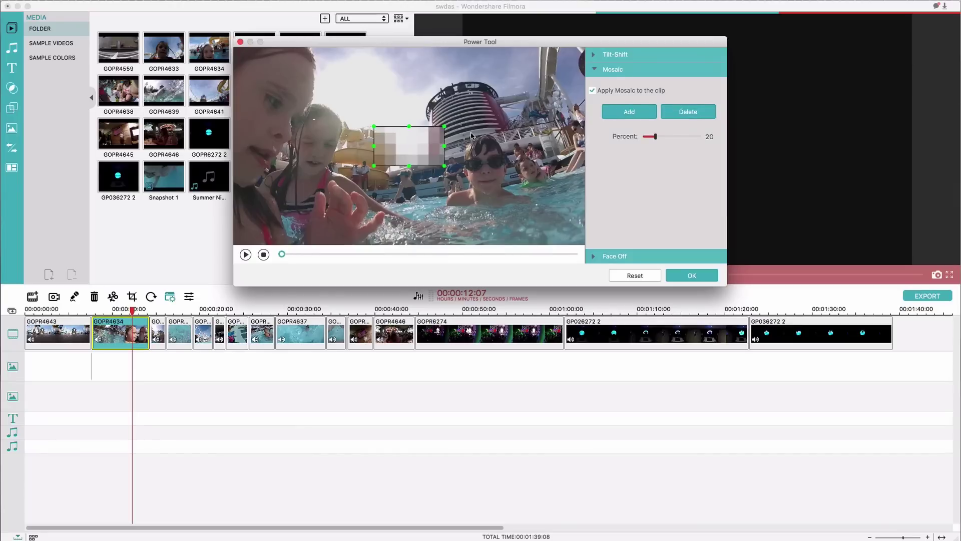
pyautogui.moveTo(404, 142); pyautogui.dragTo(464, 150)
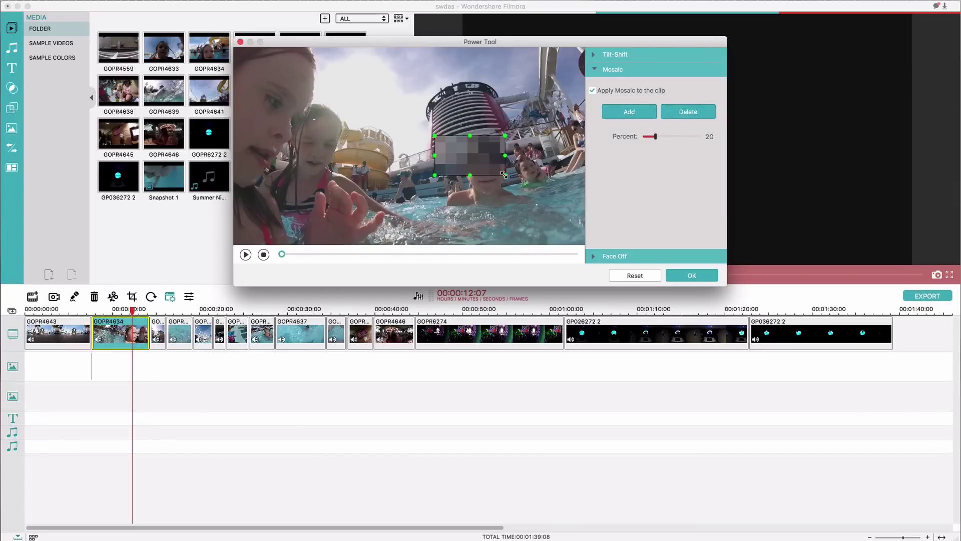
pyautogui.moveTo(503, 174); pyautogui.dragTo(534, 212)
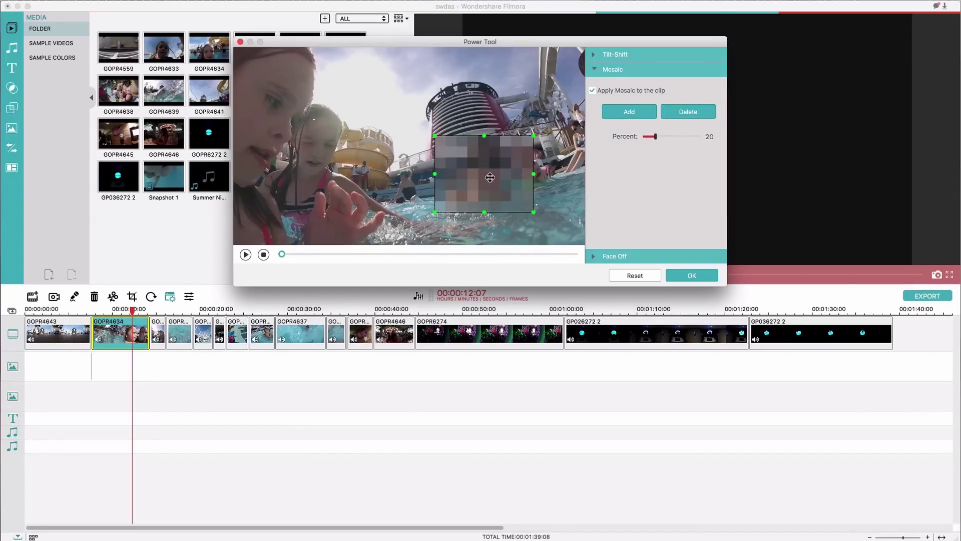
pyautogui.moveTo(489, 177); pyautogui.dragTo(472, 128)
pyautogui.moveTo(515, 162); pyautogui.dragTo(545, 189)
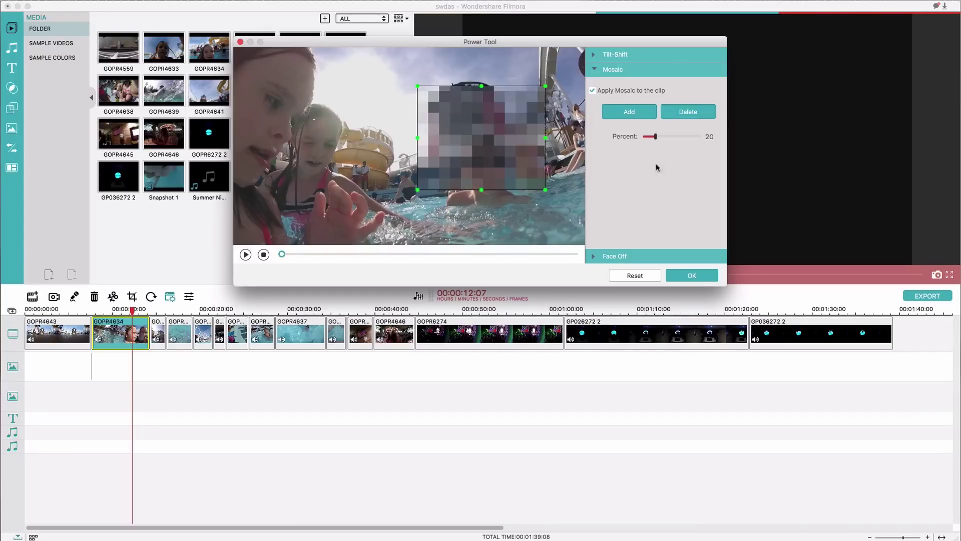
pyautogui.moveTo(655, 136)
pyautogui.mouseDown()
pyautogui.moveTo(685, 136)
pyautogui.moveTo(647, 143)
pyautogui.mouseUp()
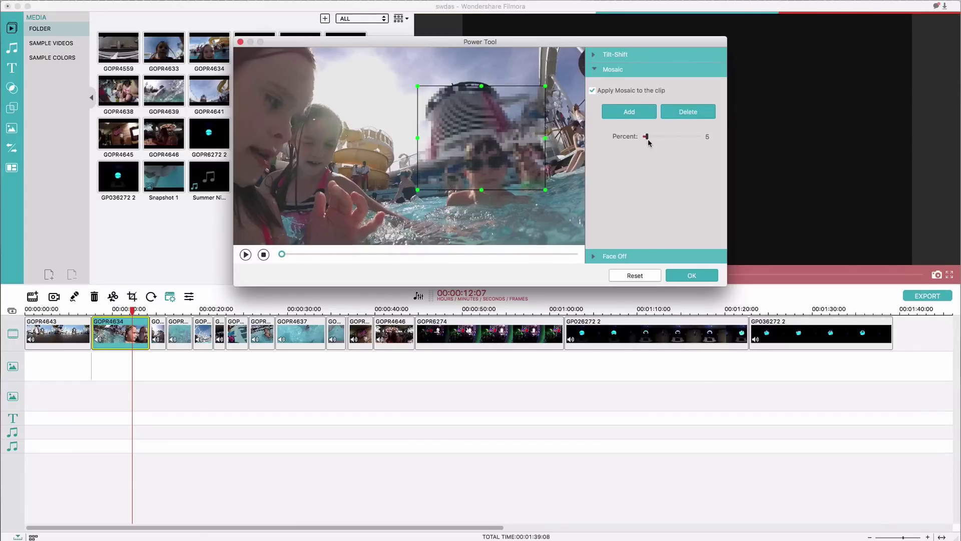
pyautogui.moveTo(486, 150); pyautogui.dragTo(488, 178)
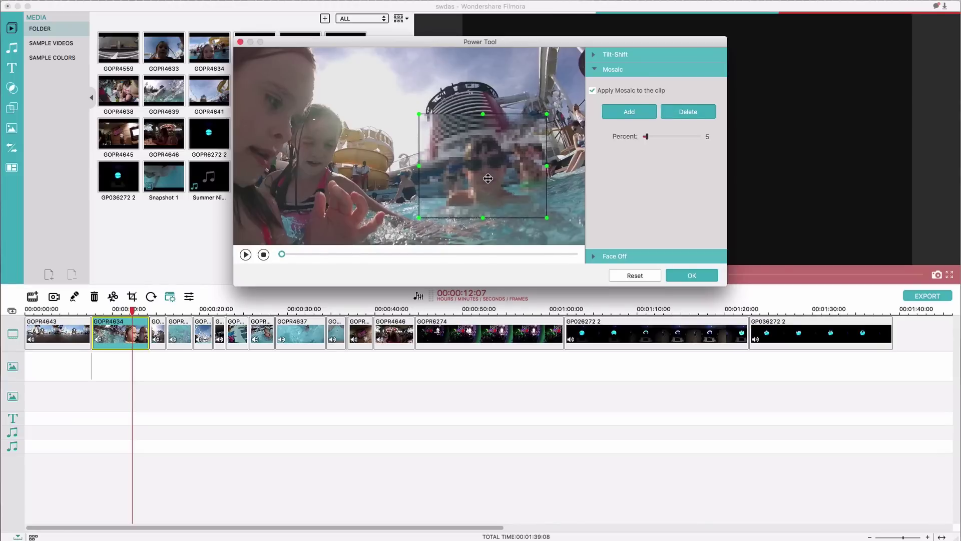
pyautogui.click(592, 91)
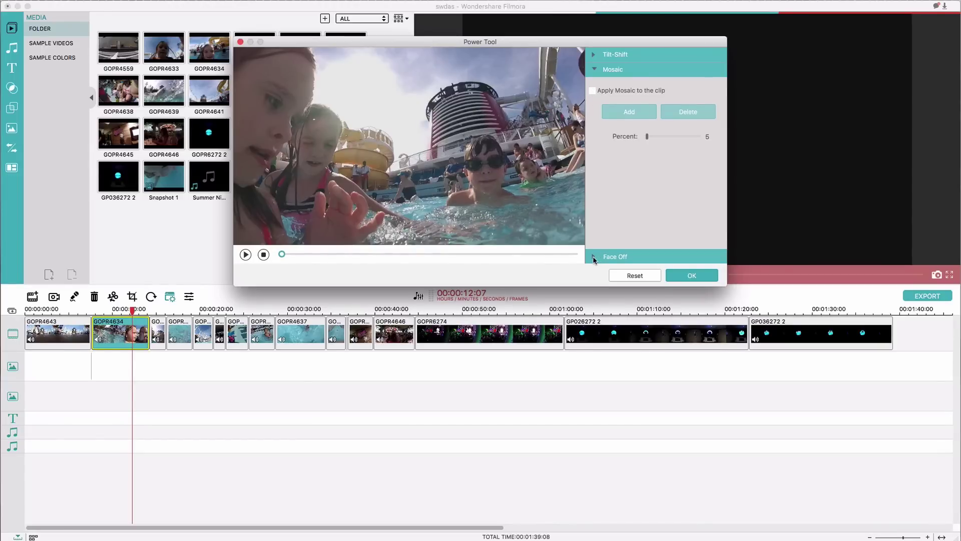
pyautogui.click(595, 257)
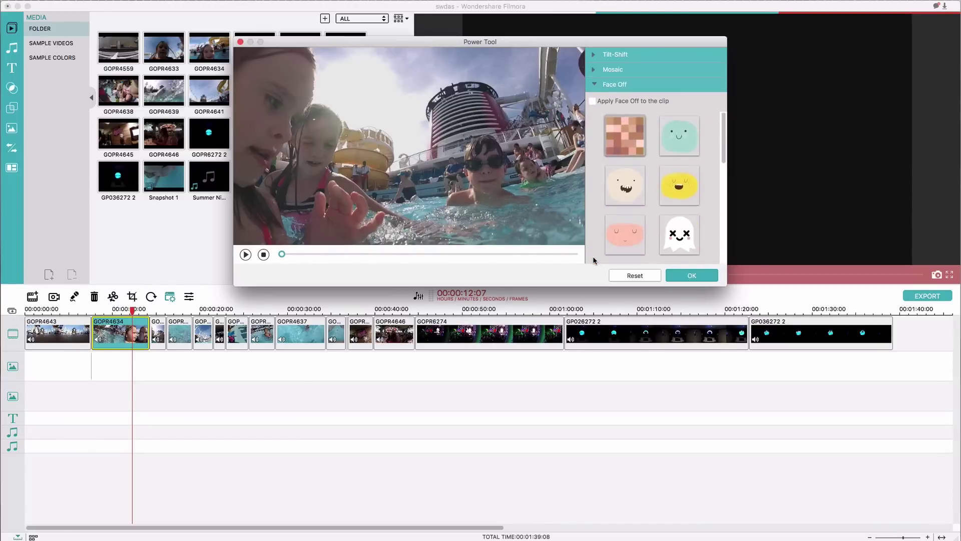
# Enable Face Off, try ghost, monster, strawberry, pig and pumpkin stickers, then apply the yellow one-eyed sticker.
pyautogui.click(593, 101)
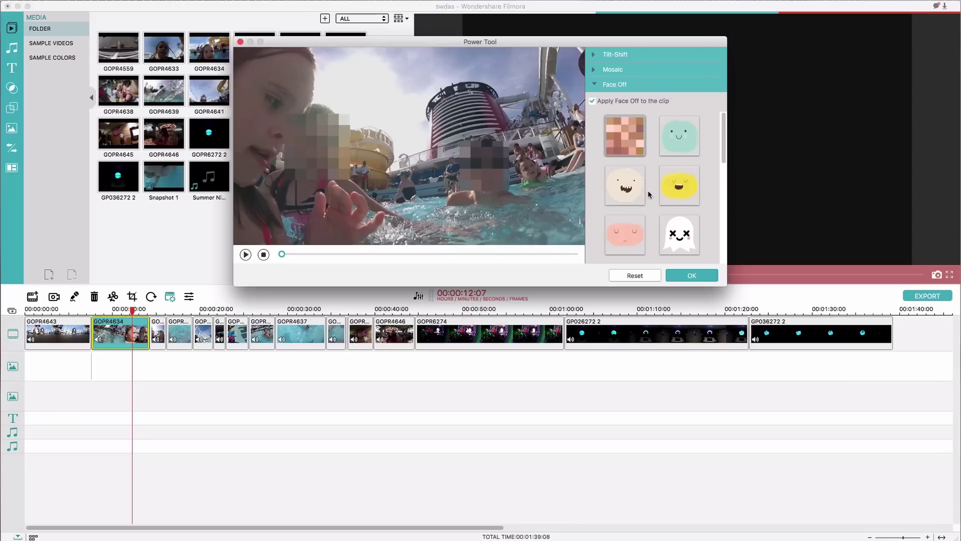
pyautogui.click(682, 242)
pyautogui.scroll(-5, 683, 243)
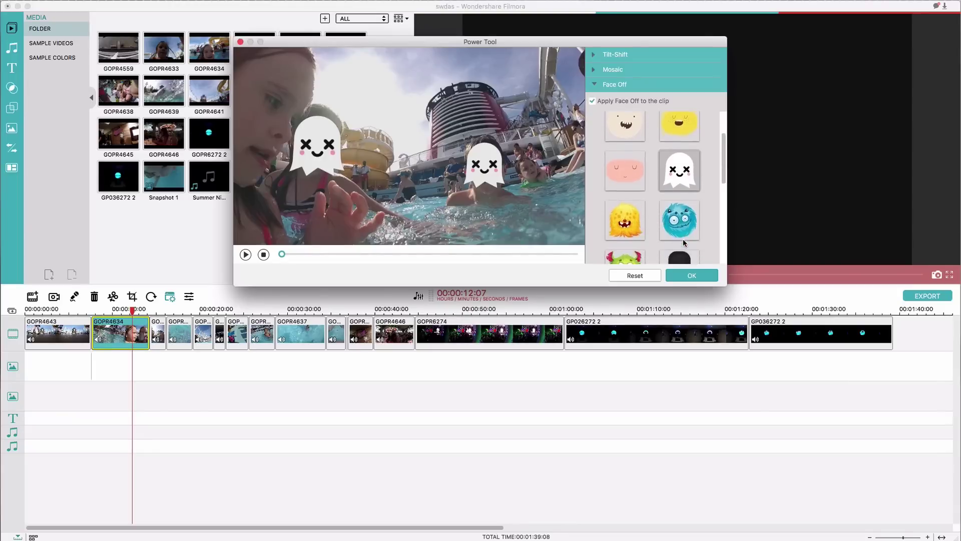
pyautogui.click(678, 209)
pyautogui.scroll(-2, 683, 234)
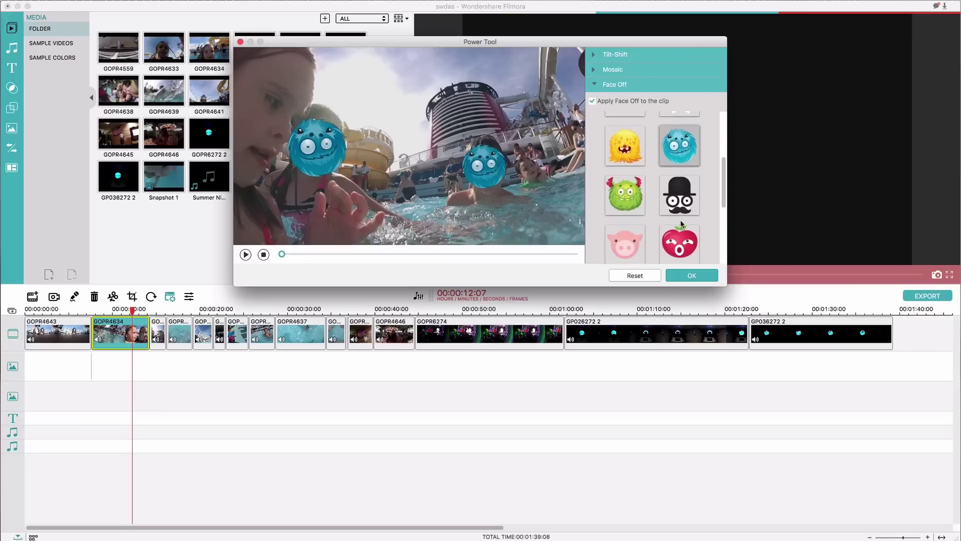
pyautogui.click(681, 203)
pyautogui.click(685, 243)
pyautogui.click(639, 243)
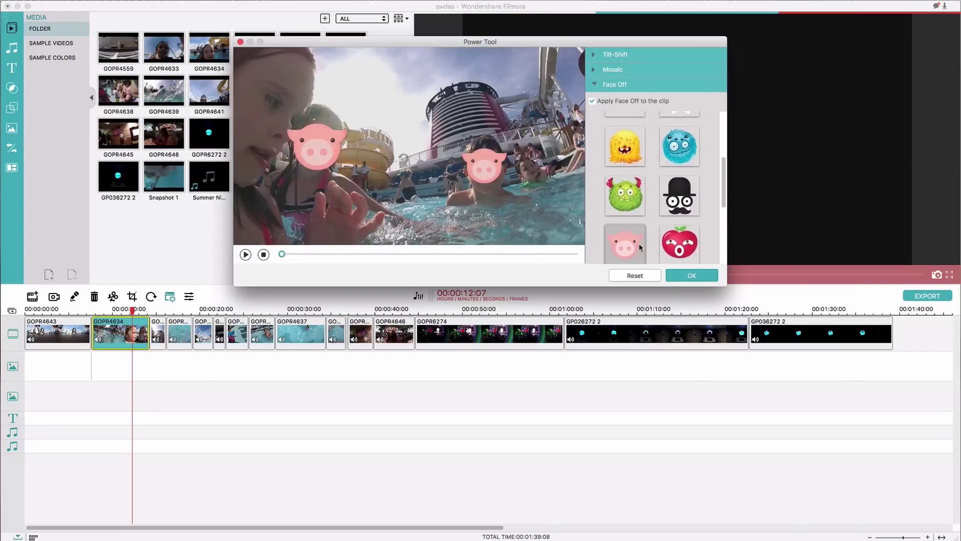
pyautogui.scroll(-4, 639, 243)
pyautogui.click(627, 213)
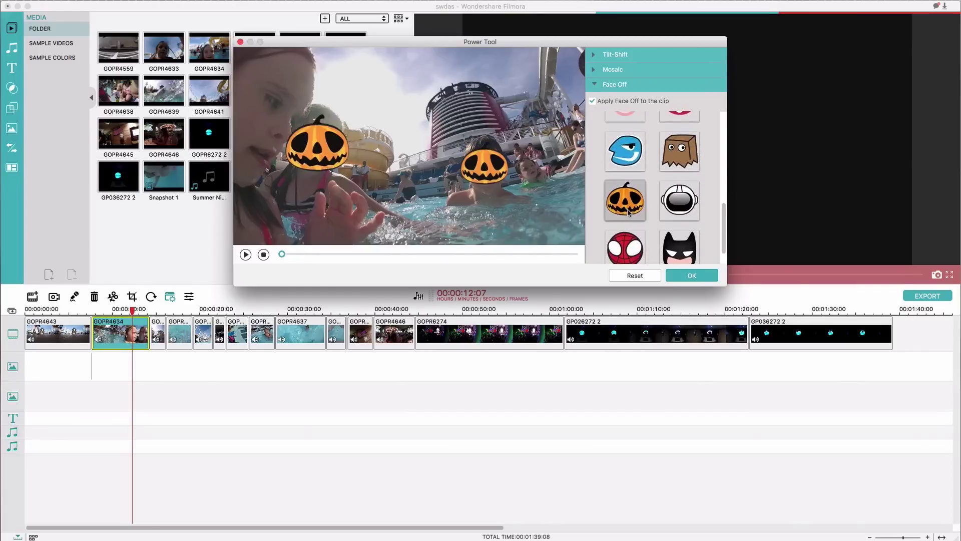
pyautogui.scroll(-2, 646, 220)
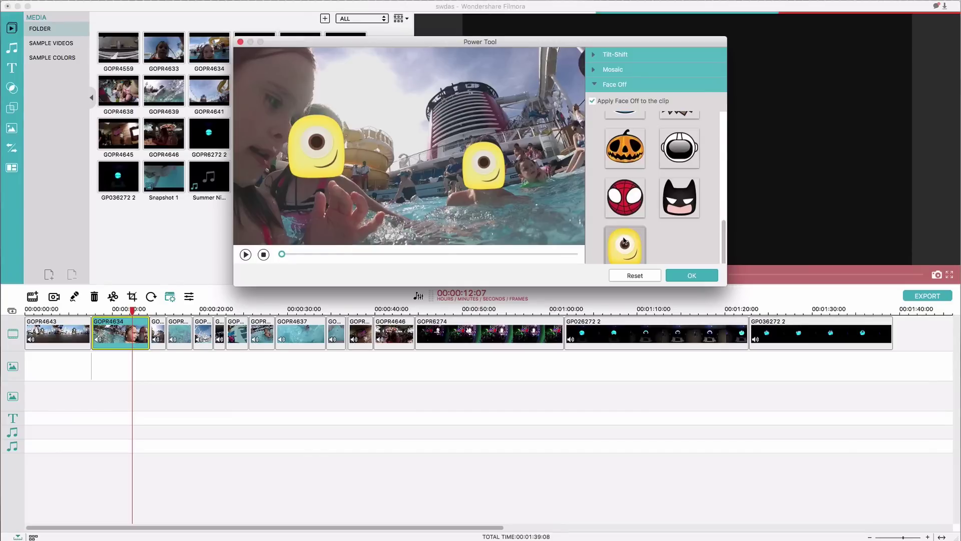
pyautogui.click(692, 276)
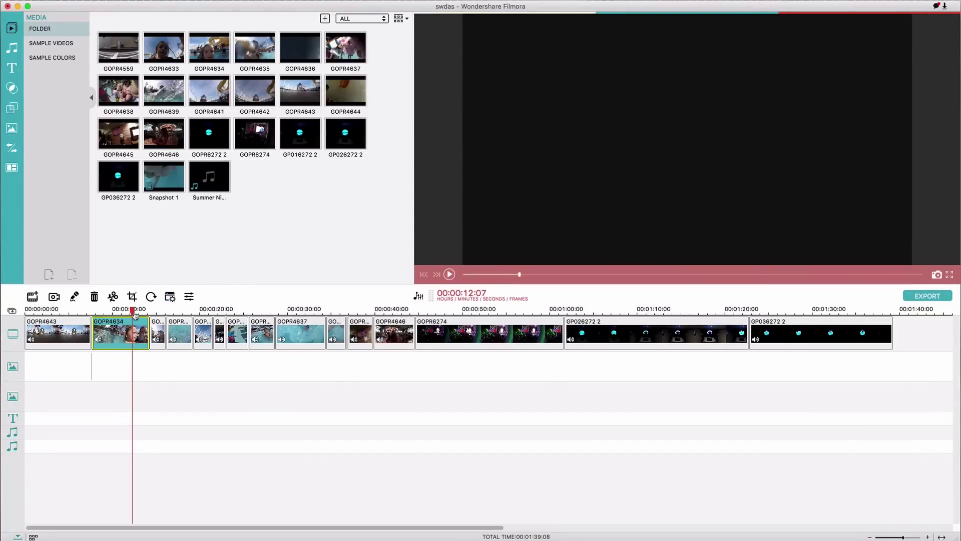
# Play back around the 8–9 second mark to check the face masks, then show the Text/Credit library.
pyautogui.moveTo(134, 313); pyautogui.dragTo(101, 323)
pyautogui.press('space')
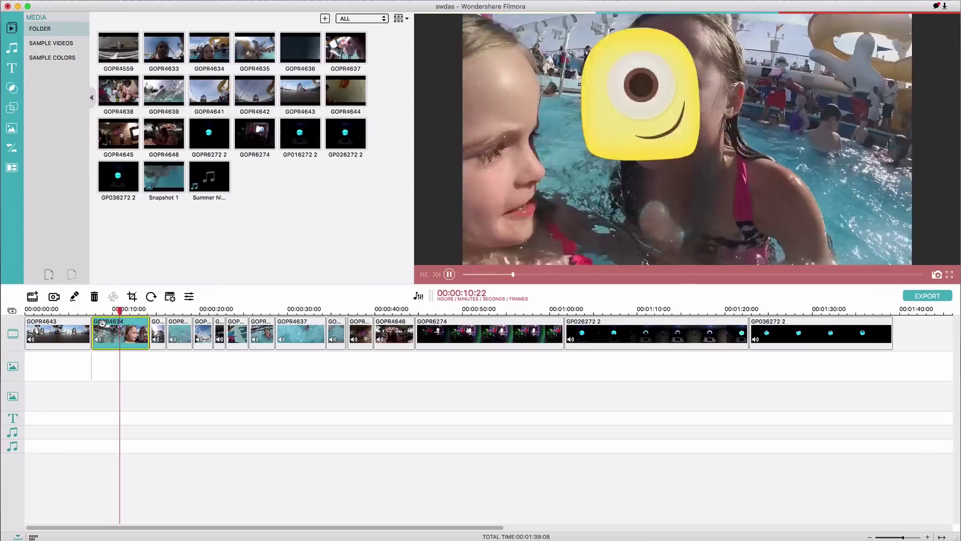
pyautogui.click(98, 312)
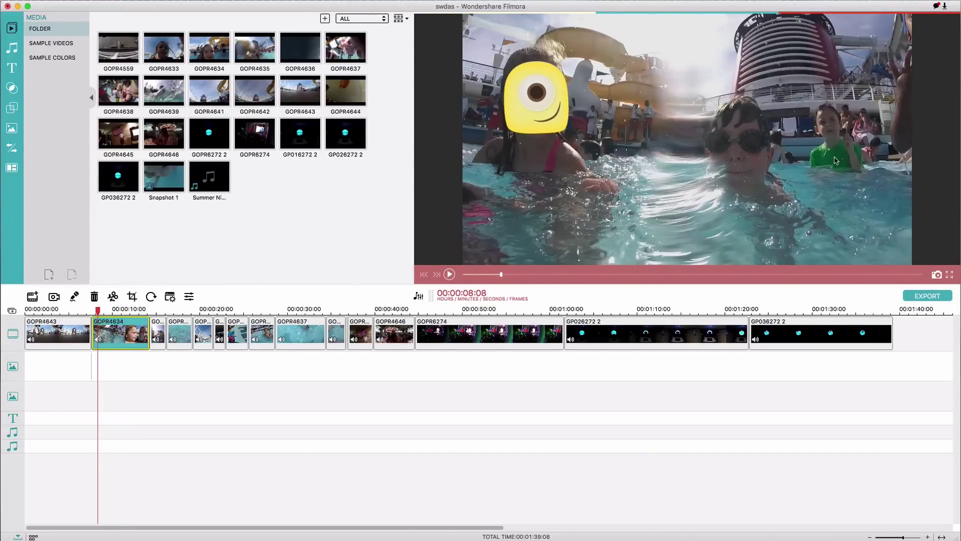
pyautogui.click(111, 310)
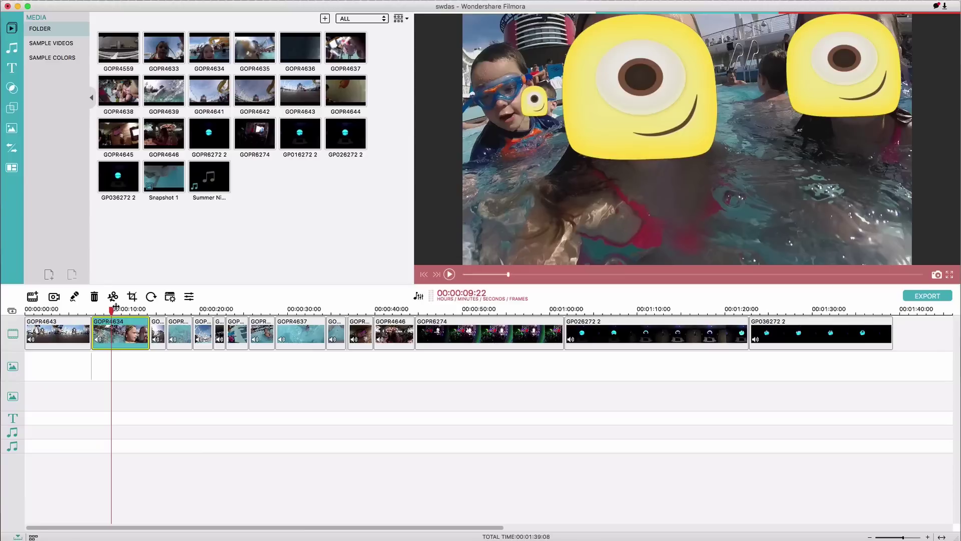
pyautogui.click(34, 310)
pyautogui.click(12, 68)
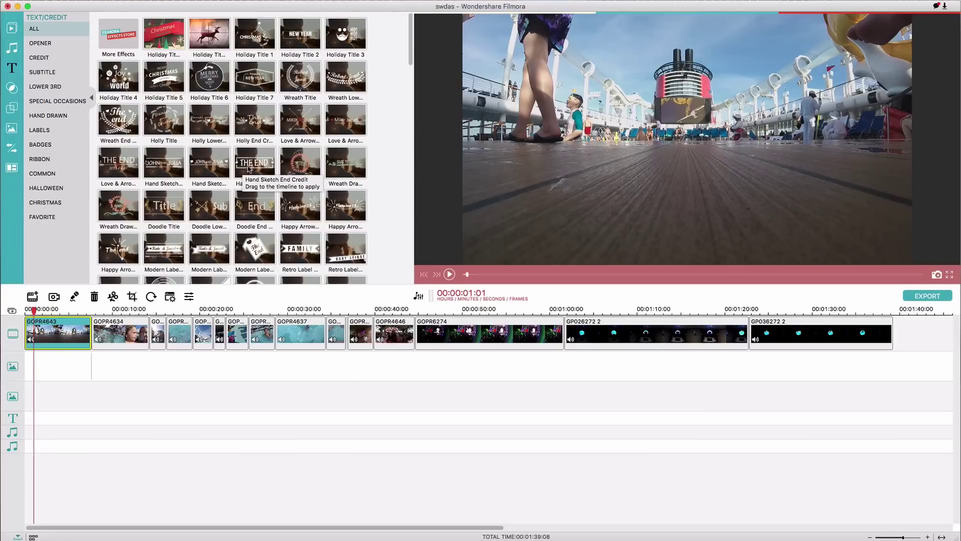
pyautogui.click(248, 172)
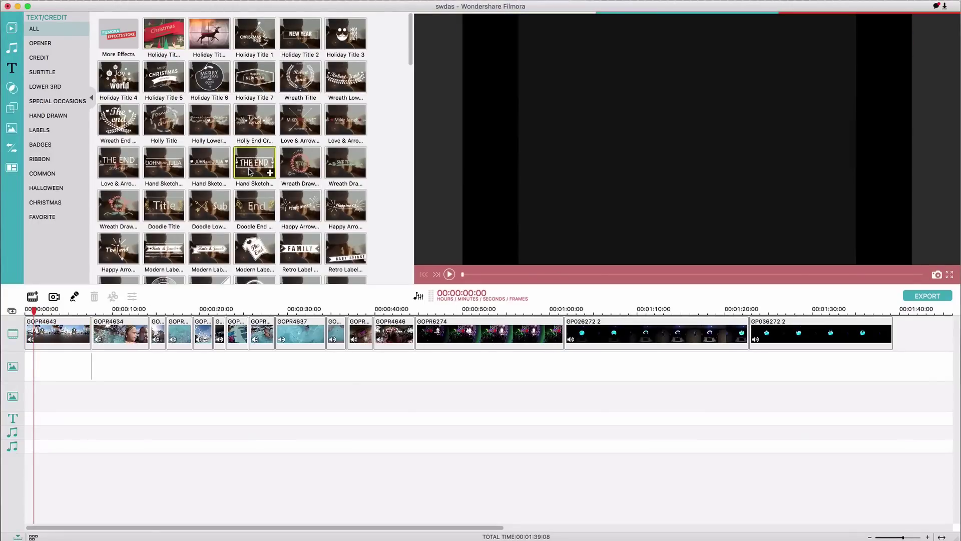
pyautogui.moveTo(250, 172)
pyautogui.mouseDown()
pyautogui.moveTo(107, 321)
pyautogui.moveTo(22, 377)
pyautogui.mouseUp()
pyautogui.moveTo(258, 161)
pyautogui.mouseDown()
pyautogui.moveTo(81, 390)
pyautogui.moveTo(38, 418)
pyautogui.mouseUp()
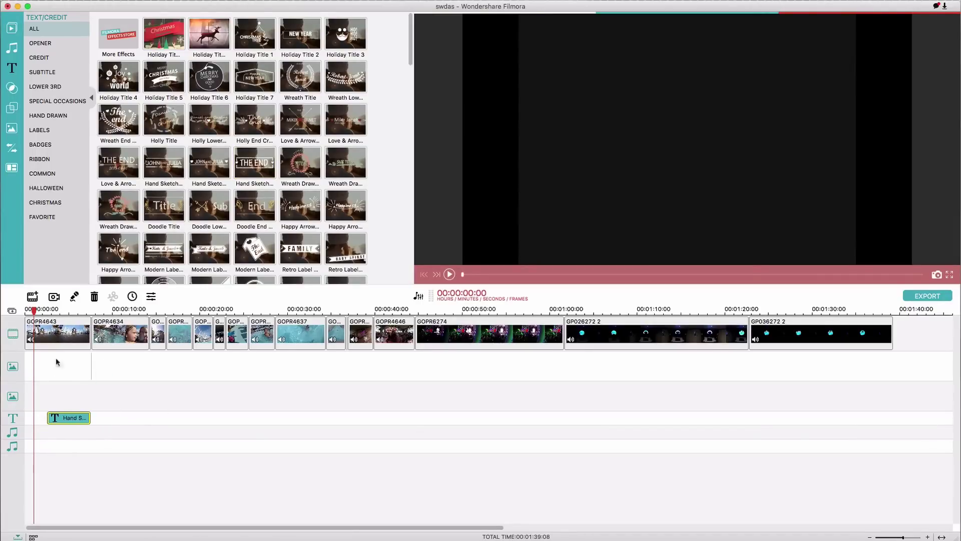
pyautogui.click(52, 311)
pyautogui.press('space')
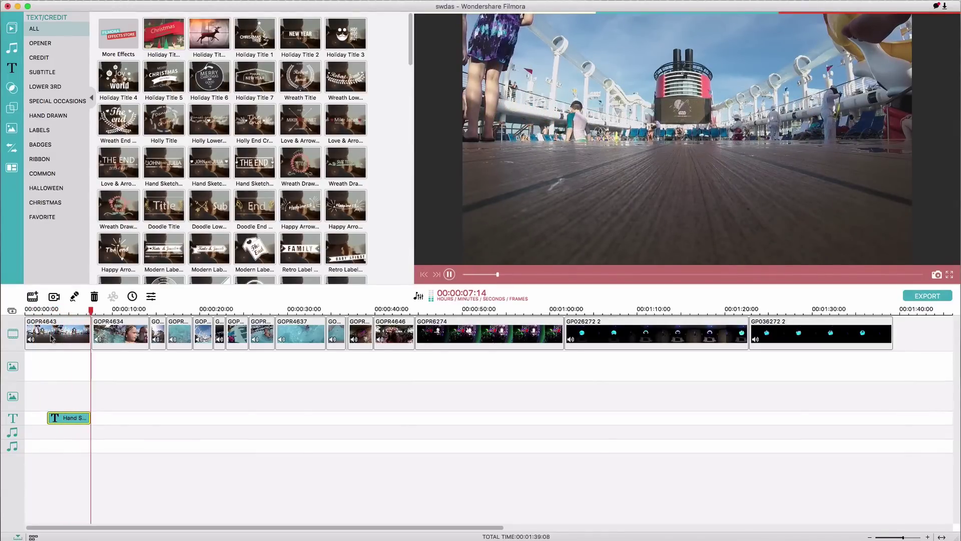
pyautogui.press('Delete')
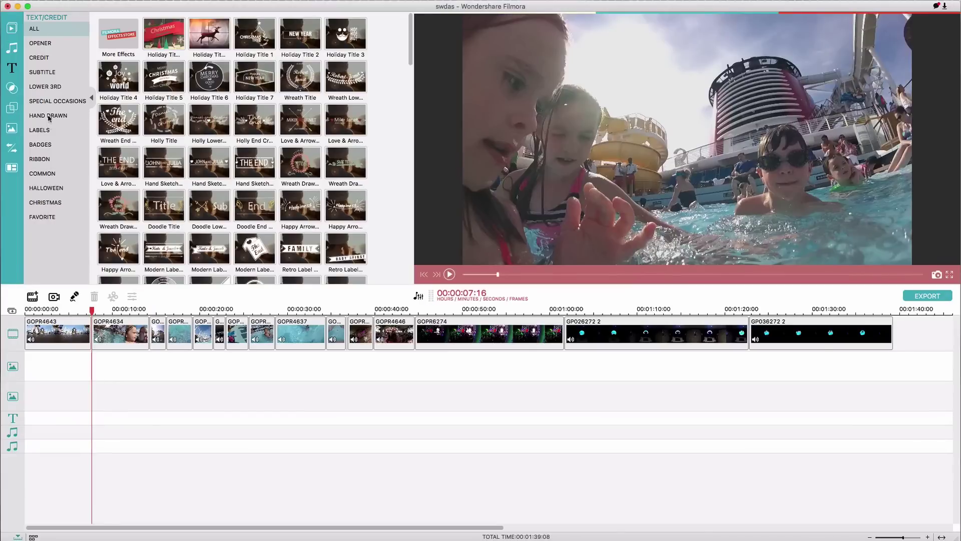
pyautogui.click(38, 45)
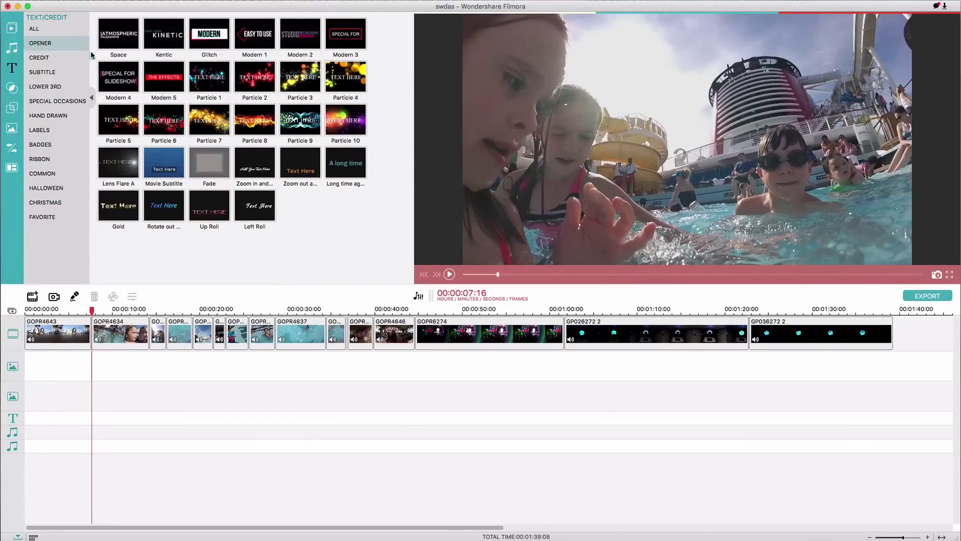
# Drag the Space opener to the start of the title track and open it in Title Inspector.
pyautogui.moveTo(114, 35); pyautogui.dragTo(29, 379)
pyautogui.click(35, 310)
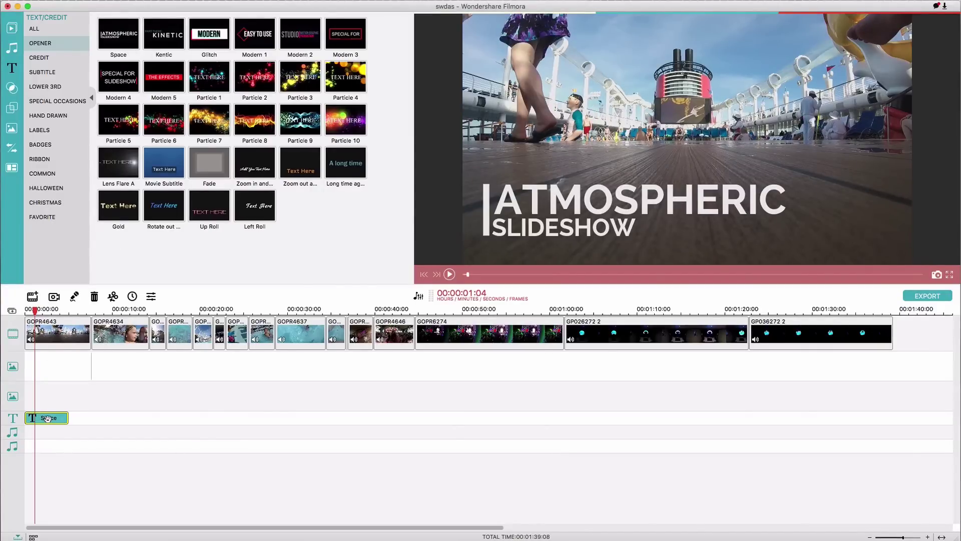
pyautogui.doubleClick(47, 419)
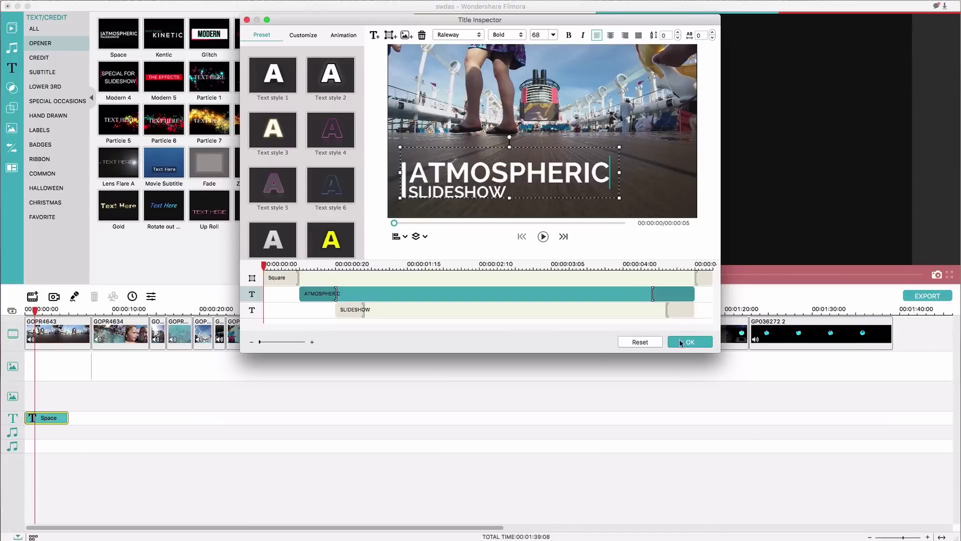
# Reopen the Space title and align SLIDESHOW's left edge with ATMOSPHERIC.
pyautogui.click(687, 341)
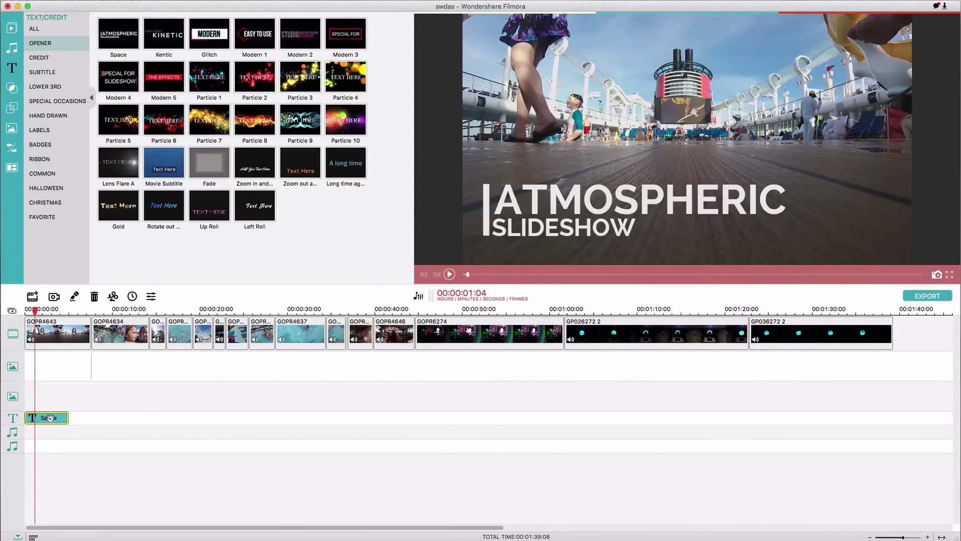
pyautogui.doubleClick(50, 418)
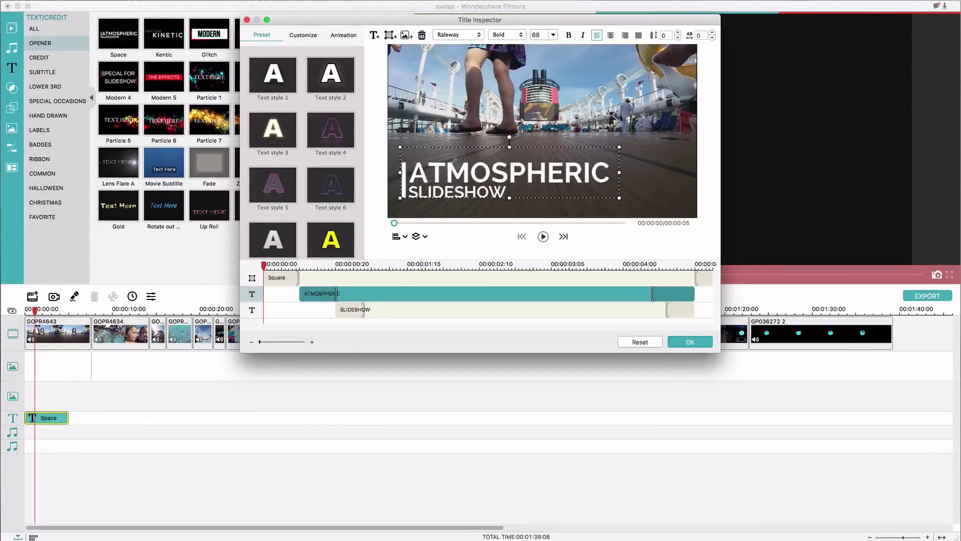
pyautogui.click(451, 174)
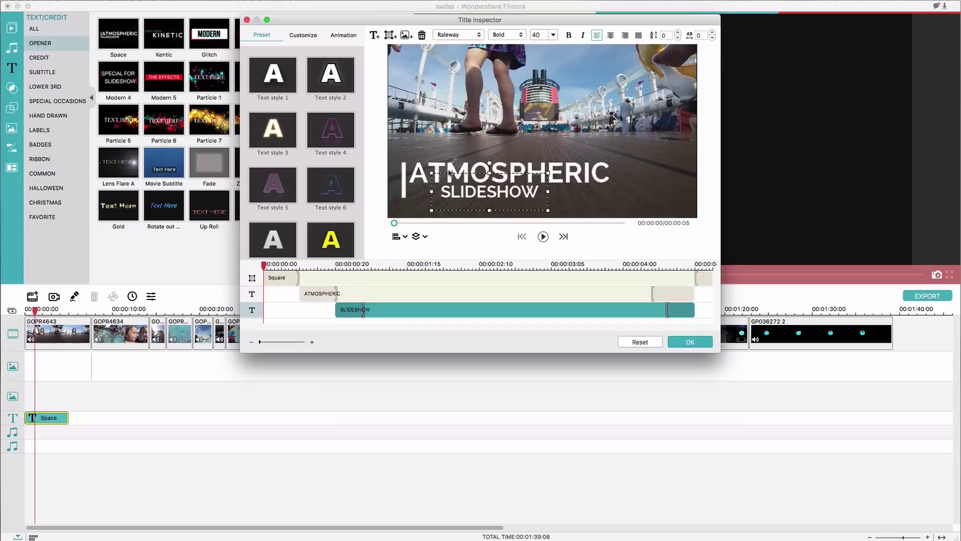
pyautogui.moveTo(449, 185); pyautogui.dragTo(417, 186)
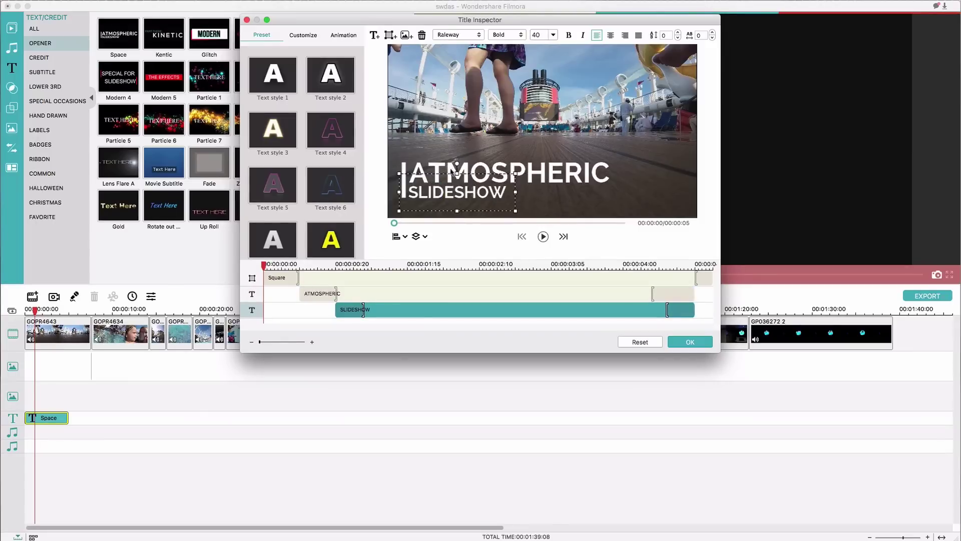
# Replace the word ATMOSPHERIC with DISNEY FANTASY.
pyautogui.click(443, 166)
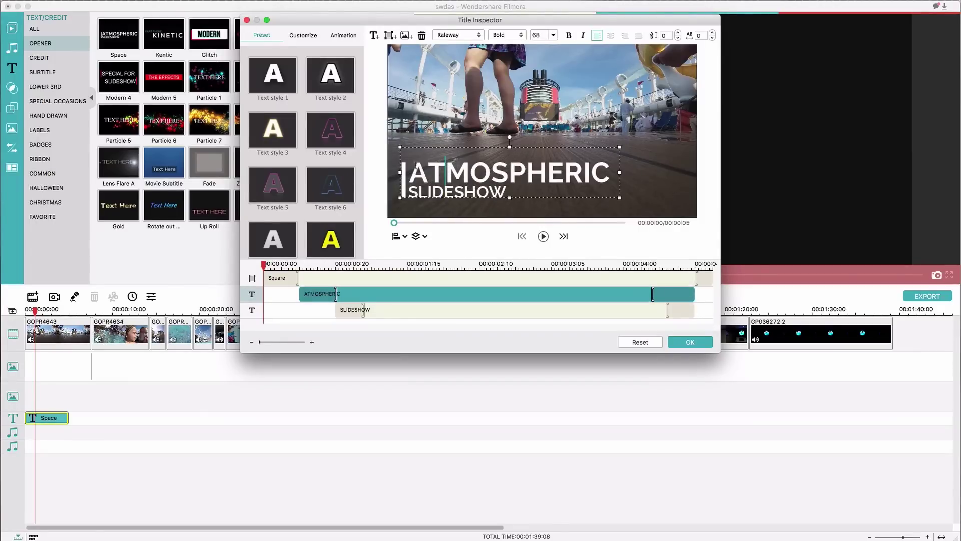
pyautogui.moveTo(409, 173); pyautogui.dragTo(606, 166)
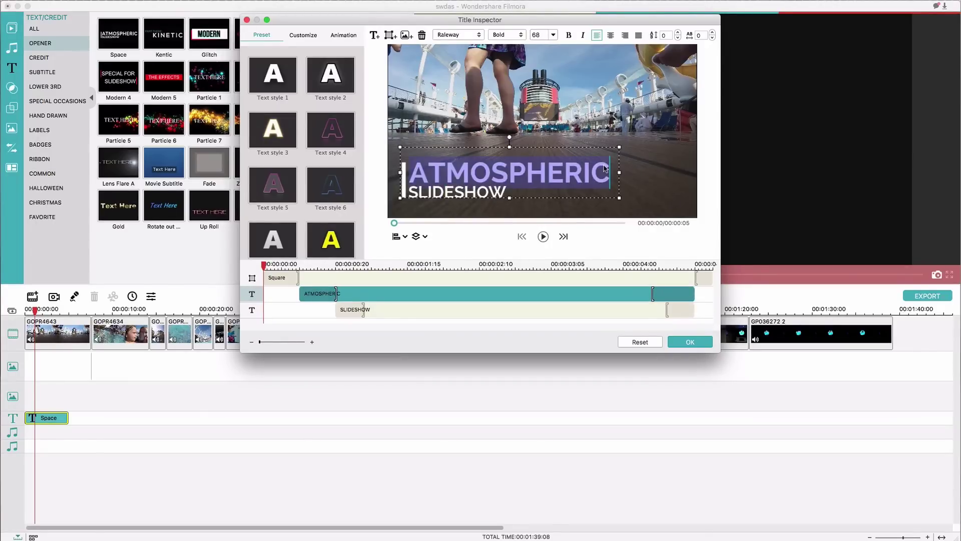
pyautogui.write('DISNE')
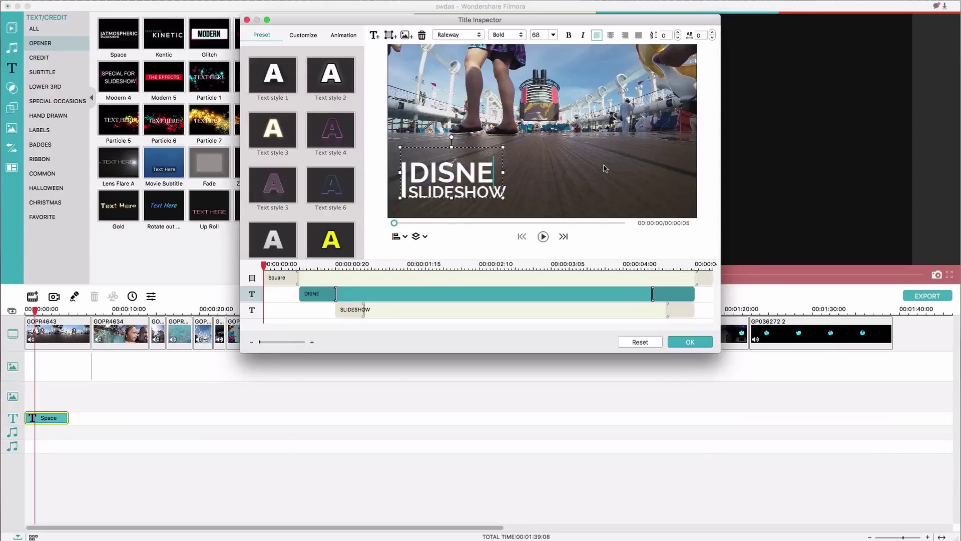
pyautogui.write('Y FANTAS')
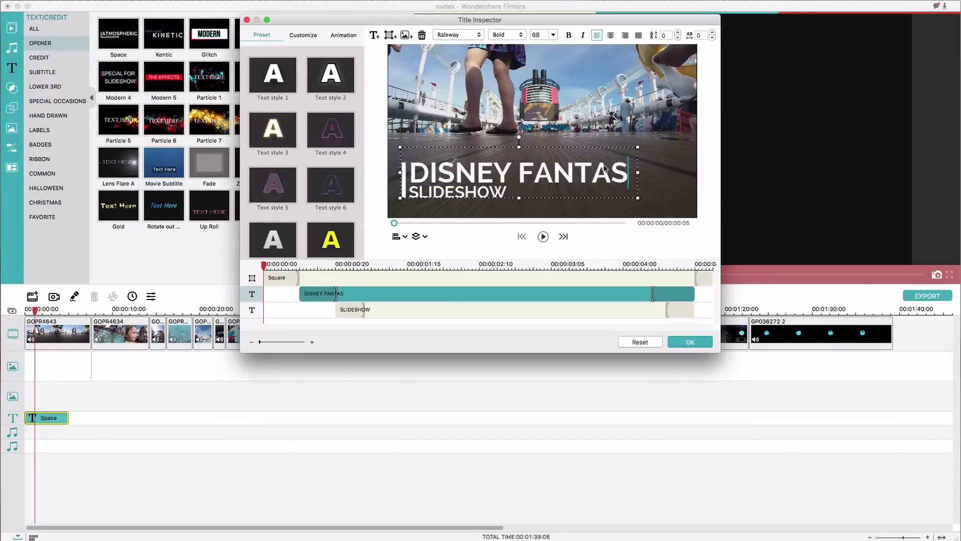
pyautogui.write('Y')
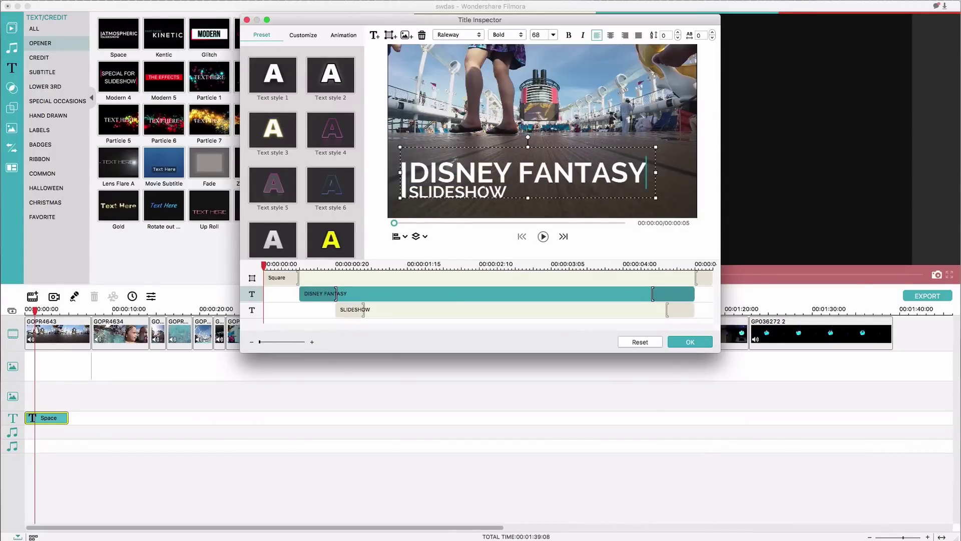
# Replace SLIDESHOW with STAR WARS DAY AT SEA 1/13/16.
pyautogui.click(485, 192)
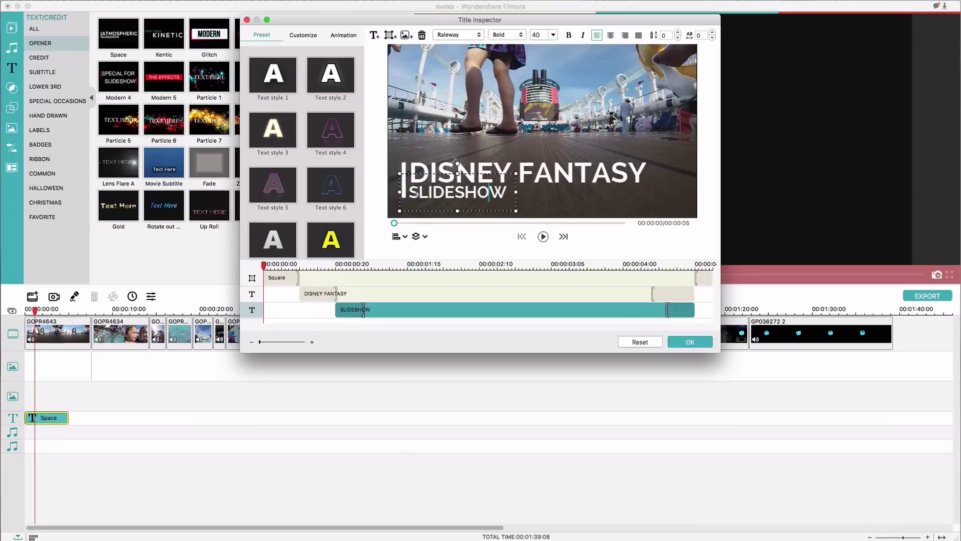
pyautogui.moveTo(409, 192); pyautogui.dragTo(504, 192)
pyautogui.write('STAR')
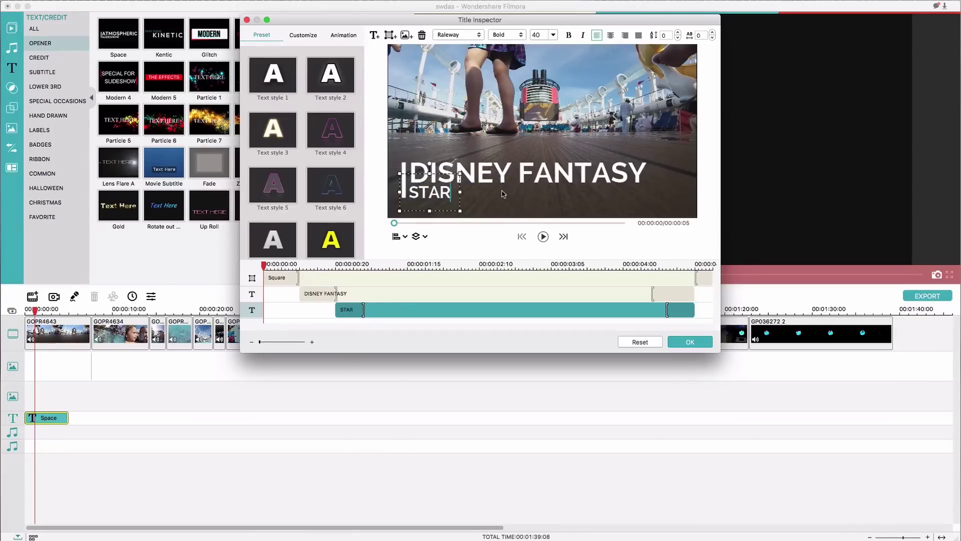
pyautogui.write(' WARS DAY AT S')
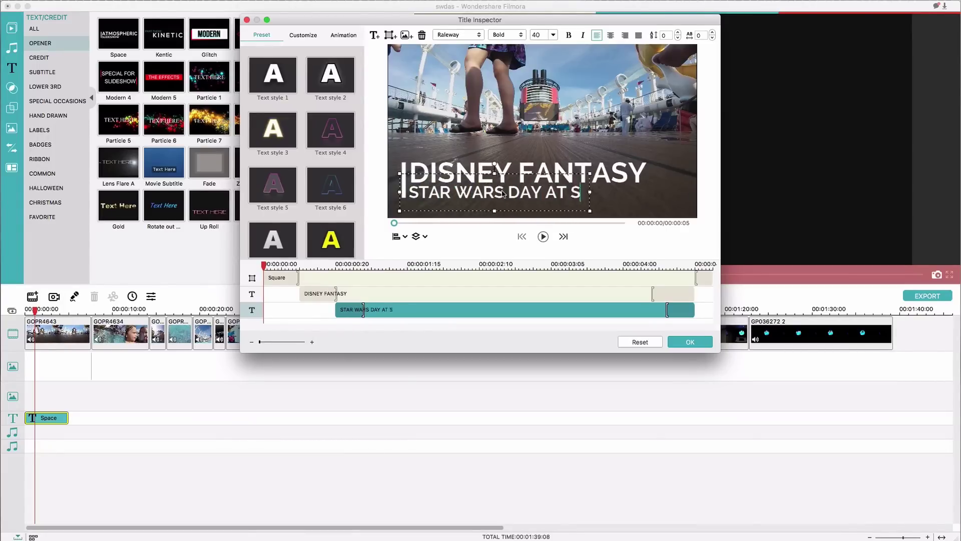
pyautogui.write('EA')
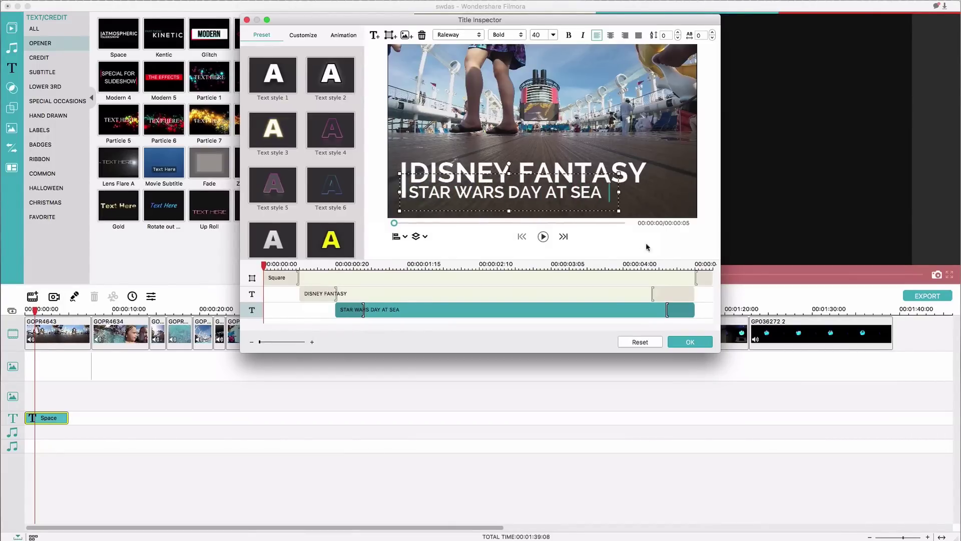
pyautogui.write('  Jan')
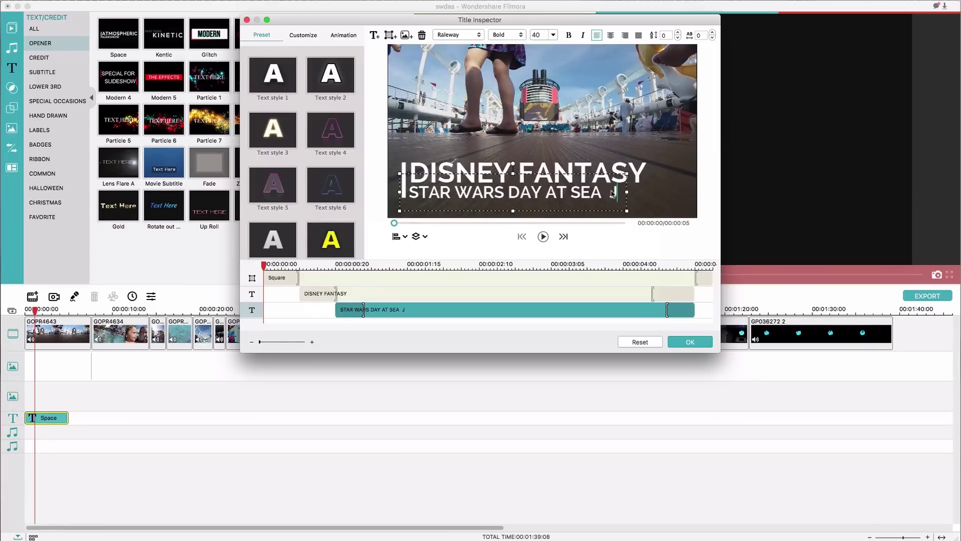
pyautogui.press('BackSpace')
pyautogui.press('BackSpace')
pyautogui.press('BackSpace')
pyautogui.write('1/')
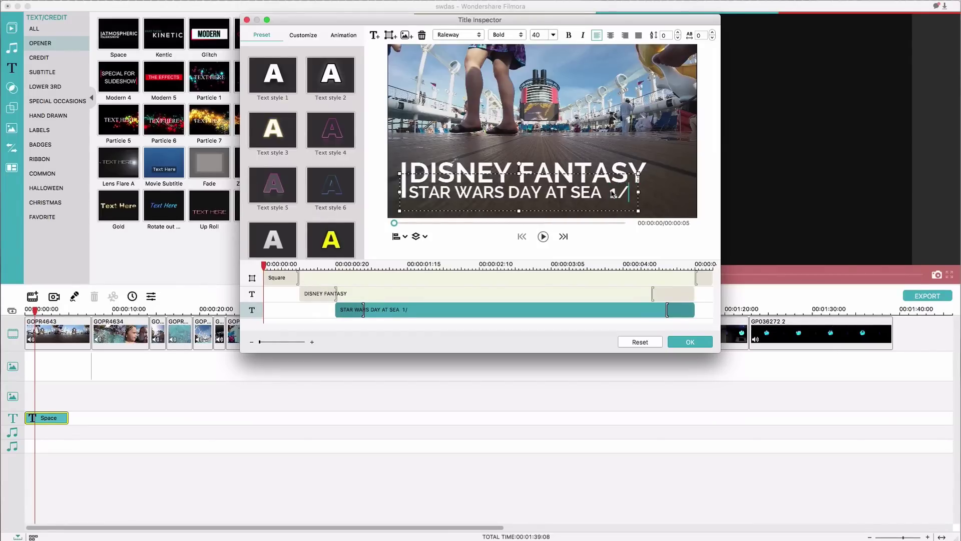
pyautogui.write('13/16')
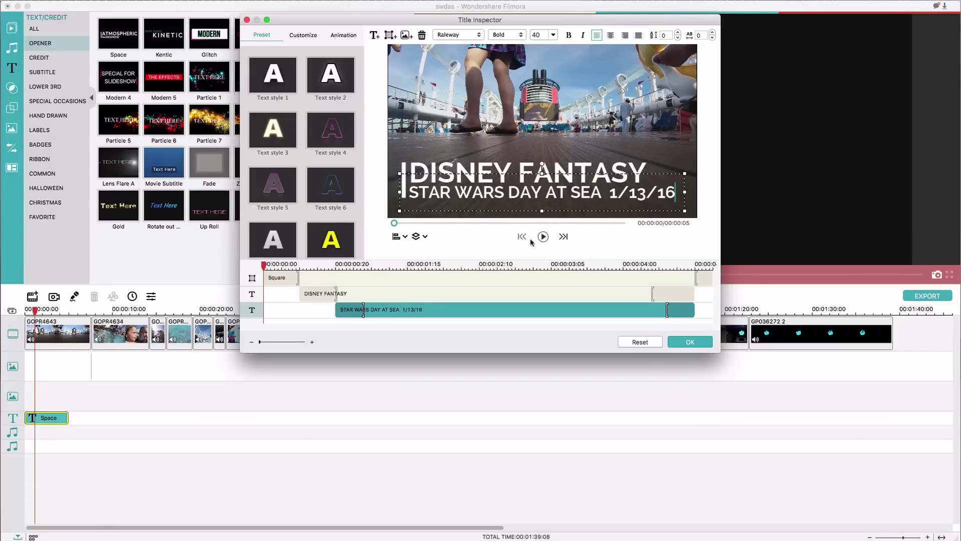
pyautogui.click(330, 243)
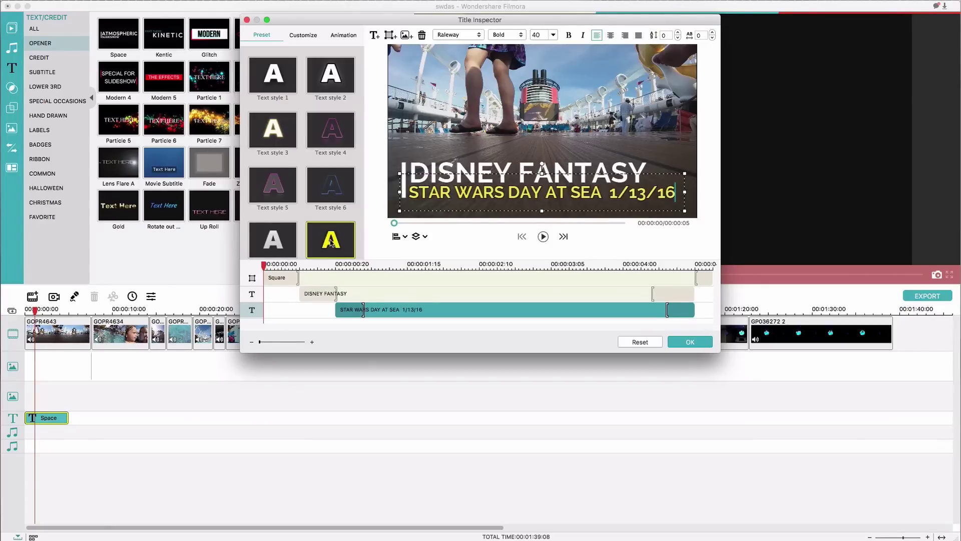
pyautogui.click(332, 190)
pyautogui.click(338, 242)
pyautogui.click(279, 70)
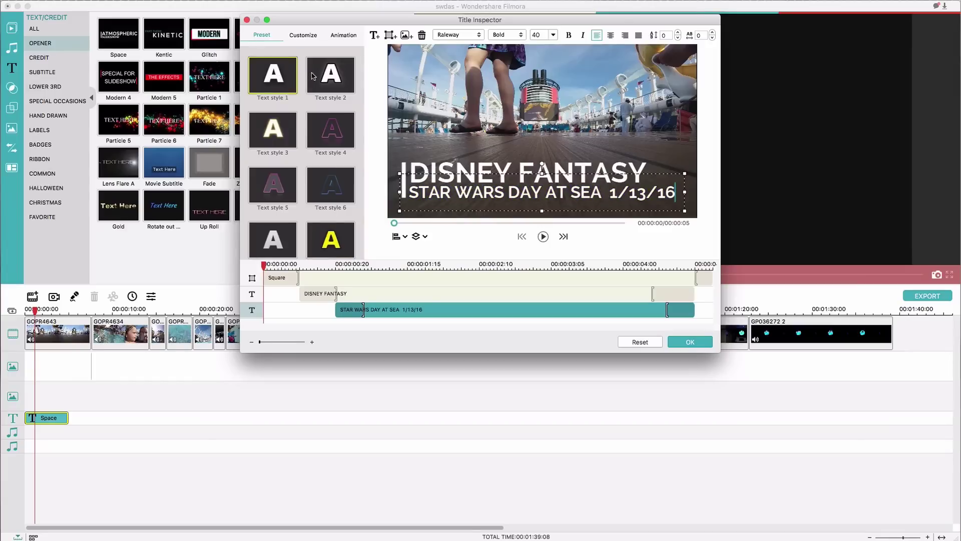
pyautogui.click(338, 75)
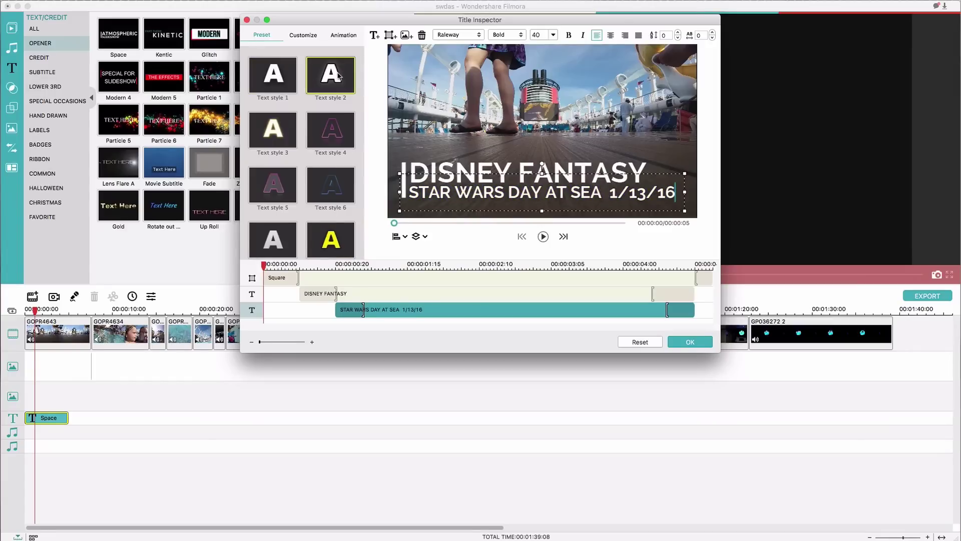
pyautogui.click(285, 77)
# Confirm the title edits and play the video from the start to review the title.
pyautogui.click(689, 342)
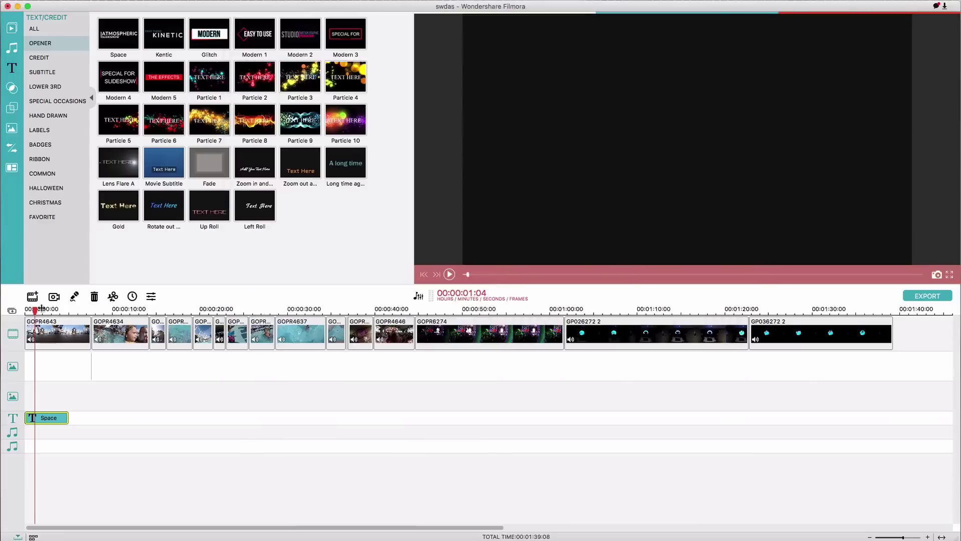
pyautogui.moveTo(37, 312); pyautogui.dragTo(23, 313)
pyautogui.press('space')
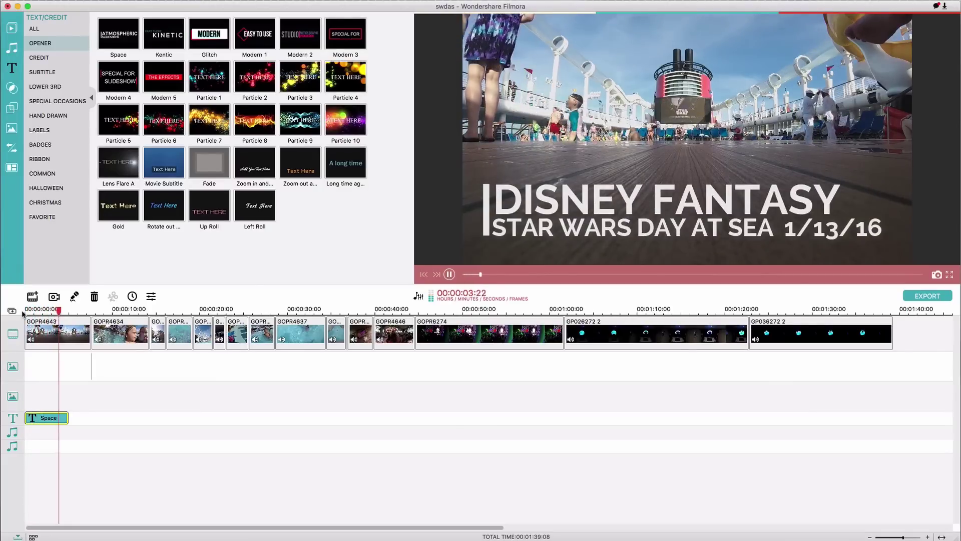
pyautogui.press('space')
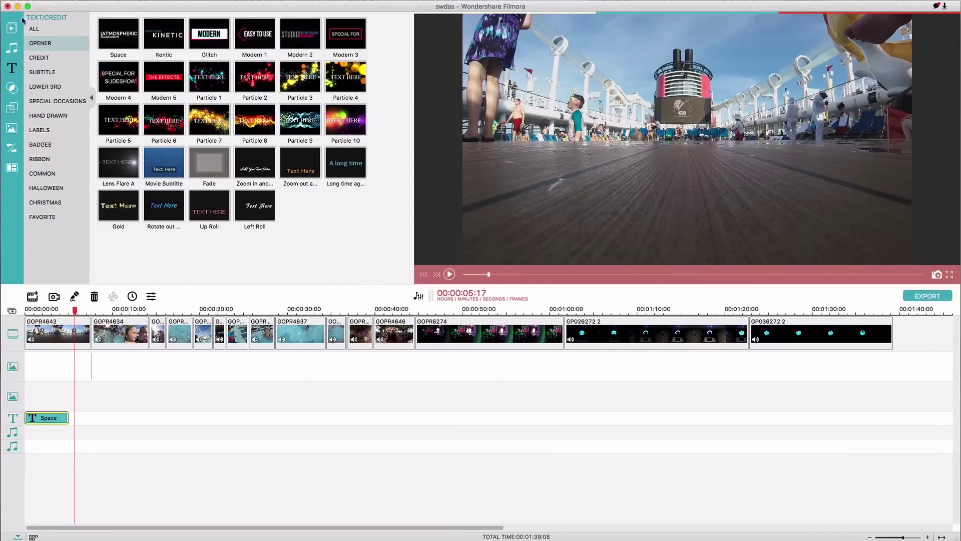
# Browse the Credit, Subtitle and Special Occasion title presets.
pyautogui.click(35, 57)
pyautogui.click(37, 72)
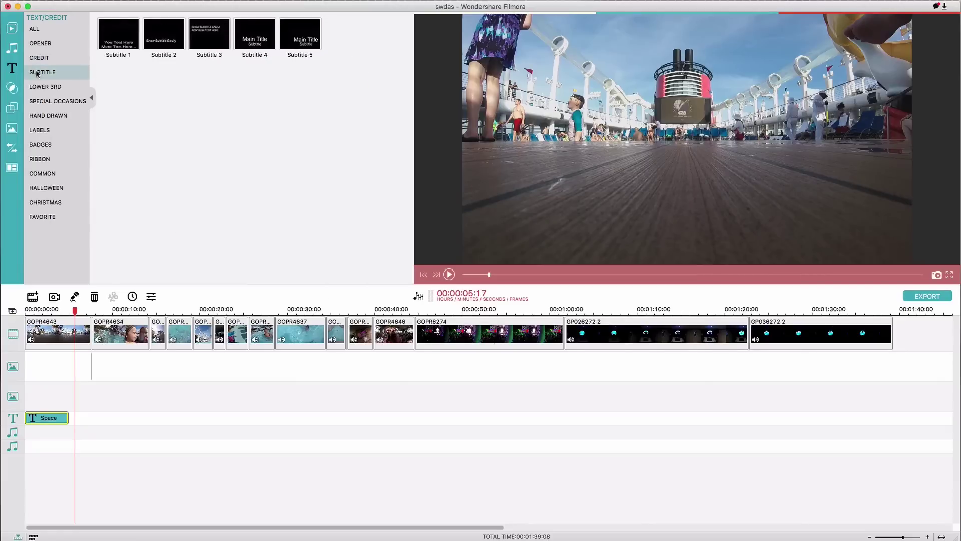
pyautogui.click(40, 102)
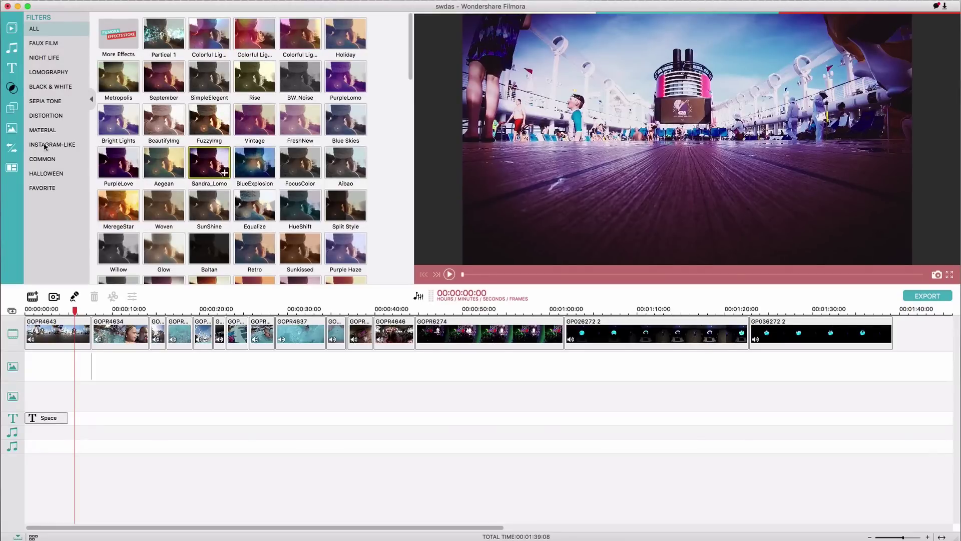
# Preview the Halloween category's Black Vignette filter on the opening cruise footage.
pyautogui.click(44, 174)
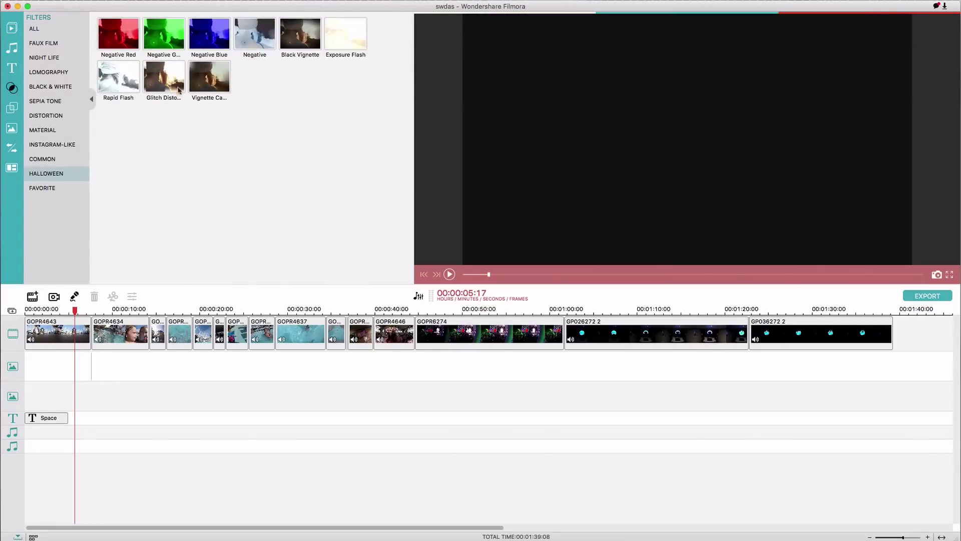
pyautogui.moveTo(297, 38)
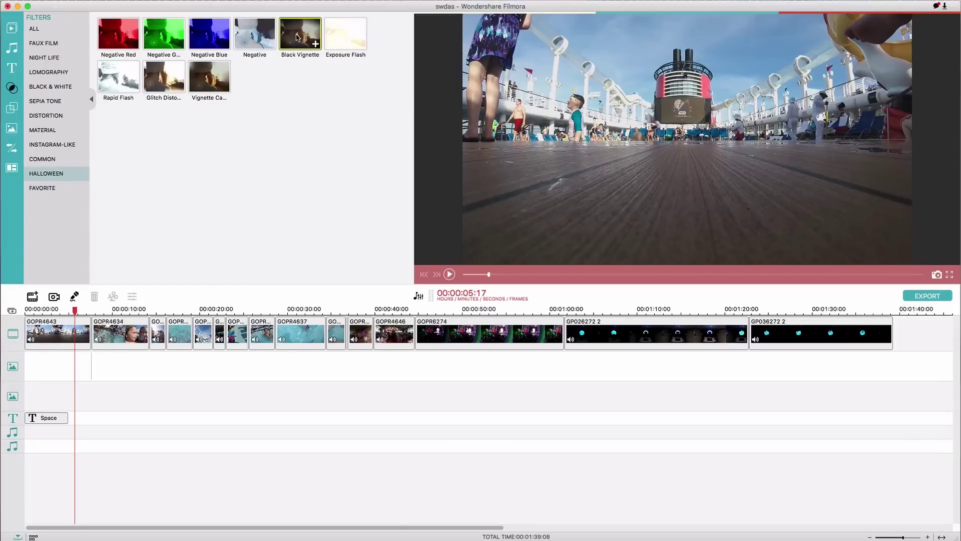
pyautogui.click(305, 39)
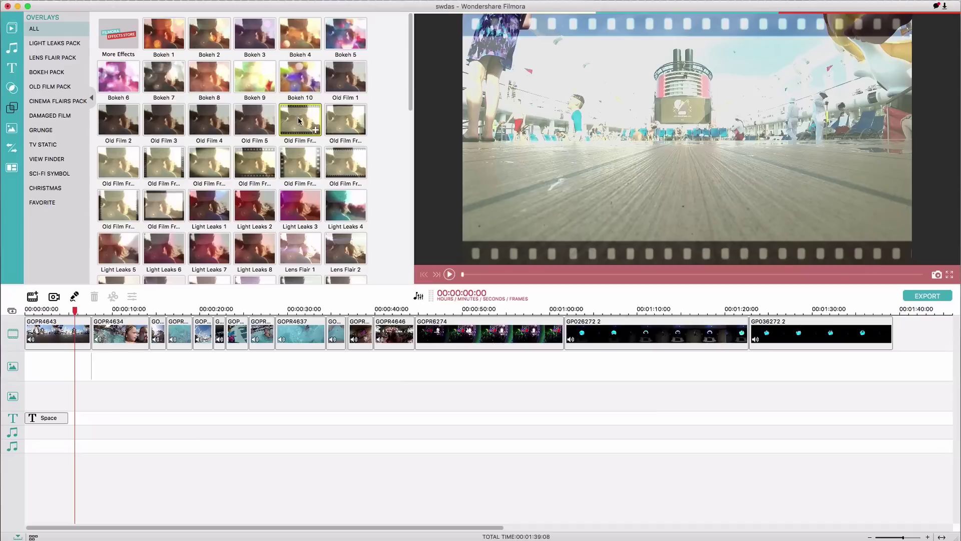
# Place the Bokeh 6 overlay at the start of the timeline.
pyautogui.moveTo(119, 76); pyautogui.dragTo(24, 358)
pyautogui.click(33, 351)
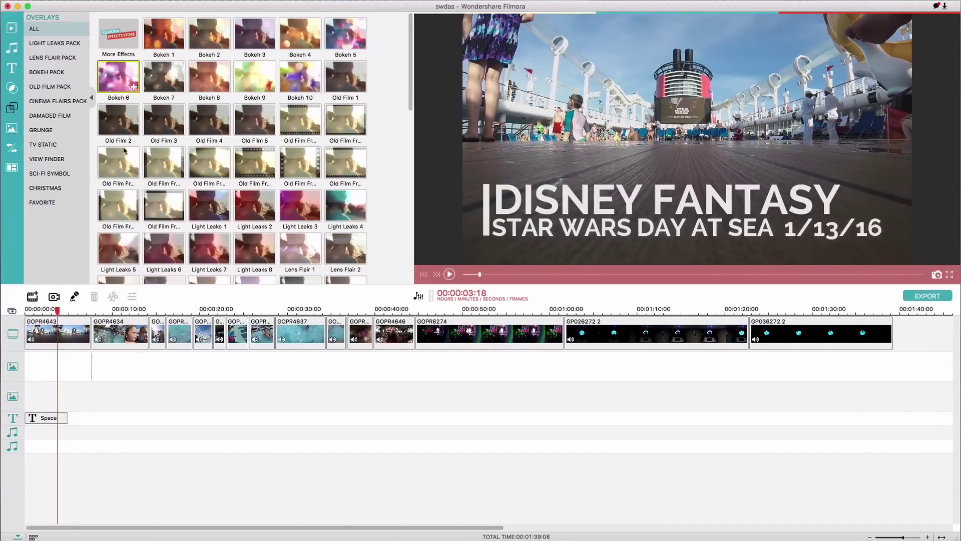
pyautogui.moveTo(31, 367); pyautogui.dragTo(91, 357)
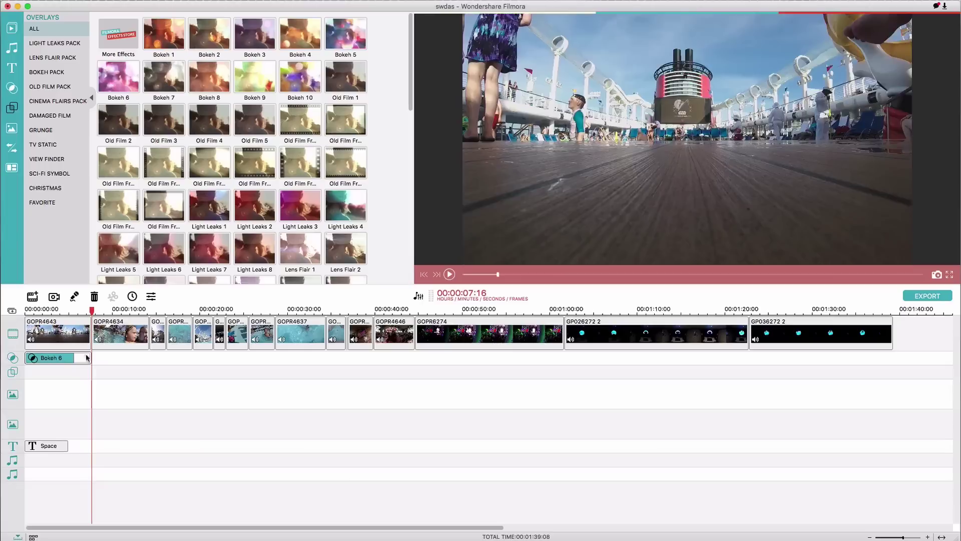
# Zoom the timeline out and play from the start to preview the Bokeh 6 overlay.
pyautogui.press('super+minus')
pyautogui.click(42, 311)
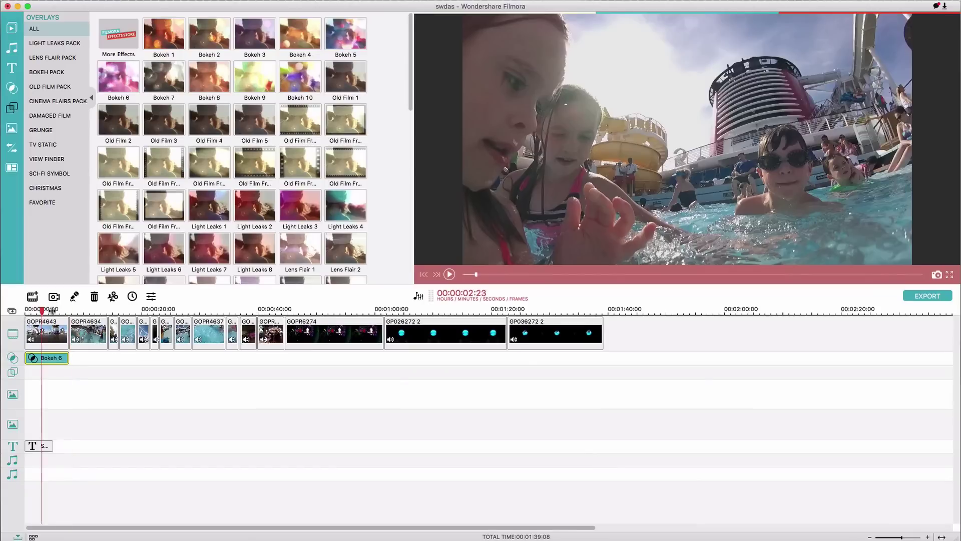
pyautogui.click(30, 311)
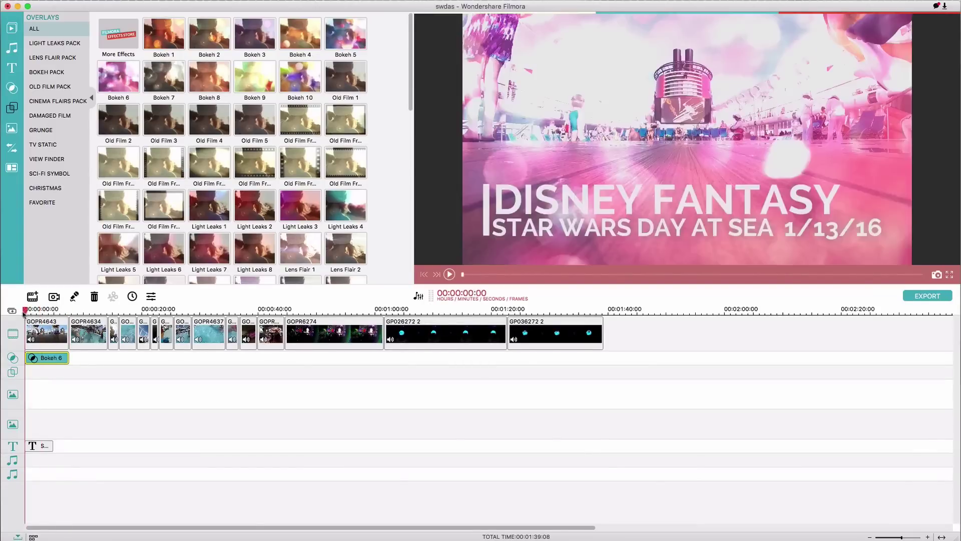
pyautogui.press('space')
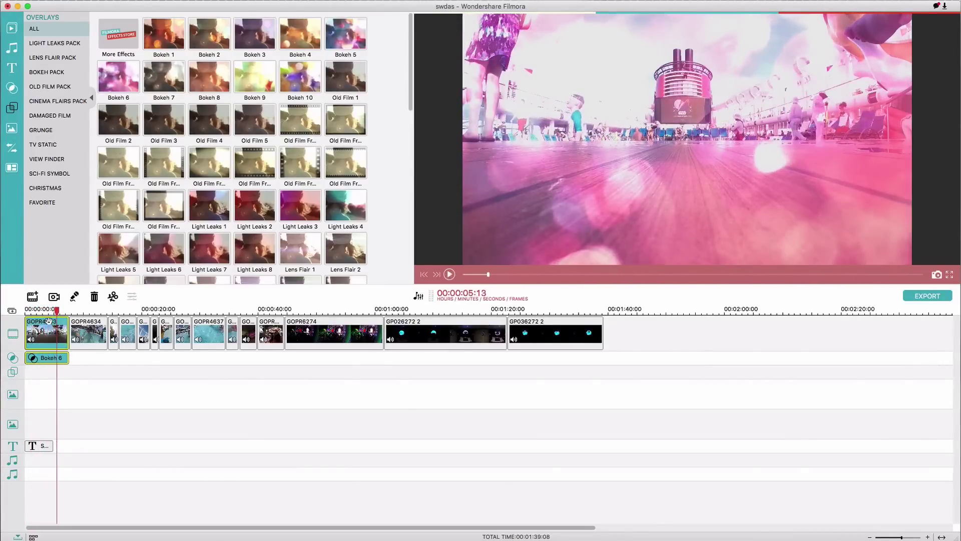
pyautogui.click(48, 322)
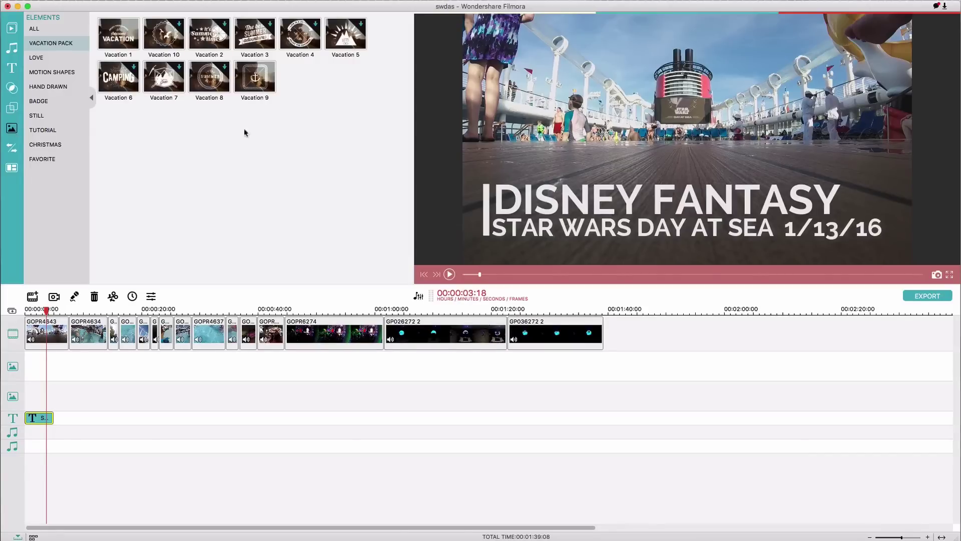
pyautogui.click(256, 77)
pyautogui.moveTo(256, 77); pyautogui.dragTo(45, 368)
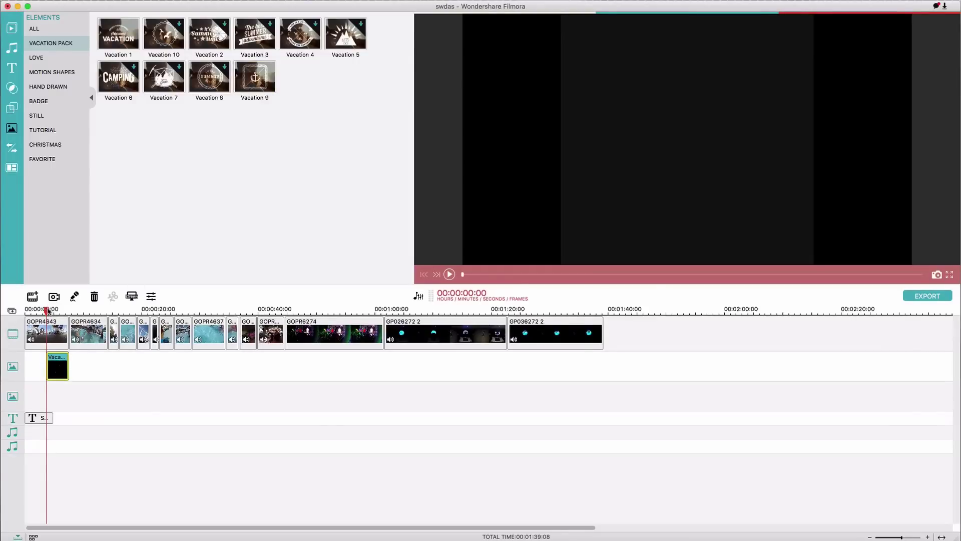
pyautogui.click(39, 312)
pyautogui.moveTo(39, 311); pyautogui.dragTo(24, 313)
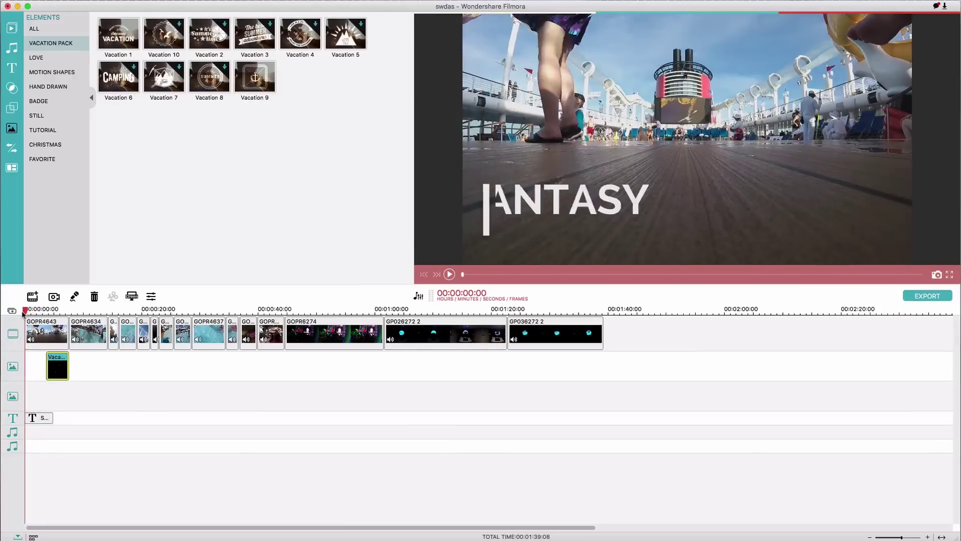
pyautogui.press('space')
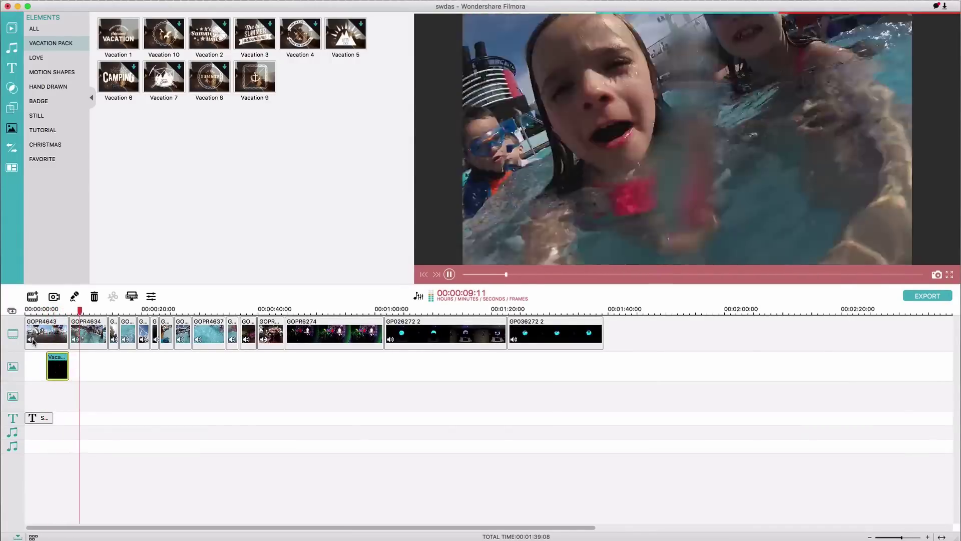
pyautogui.press('space')
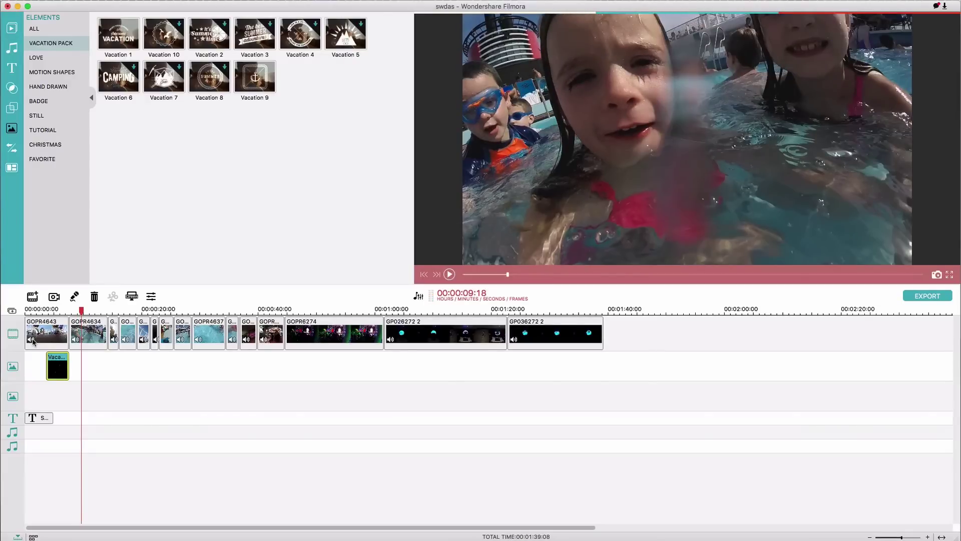
pyautogui.click(12, 149)
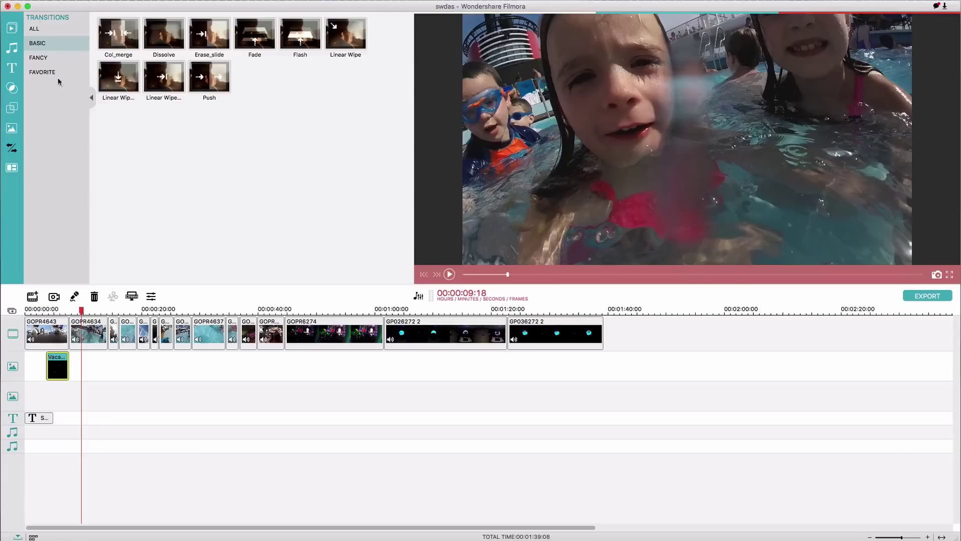
# Insert the Blind_1 transition between GOPR4643 and GOPR4634 and preview it.
pyautogui.click(45, 30)
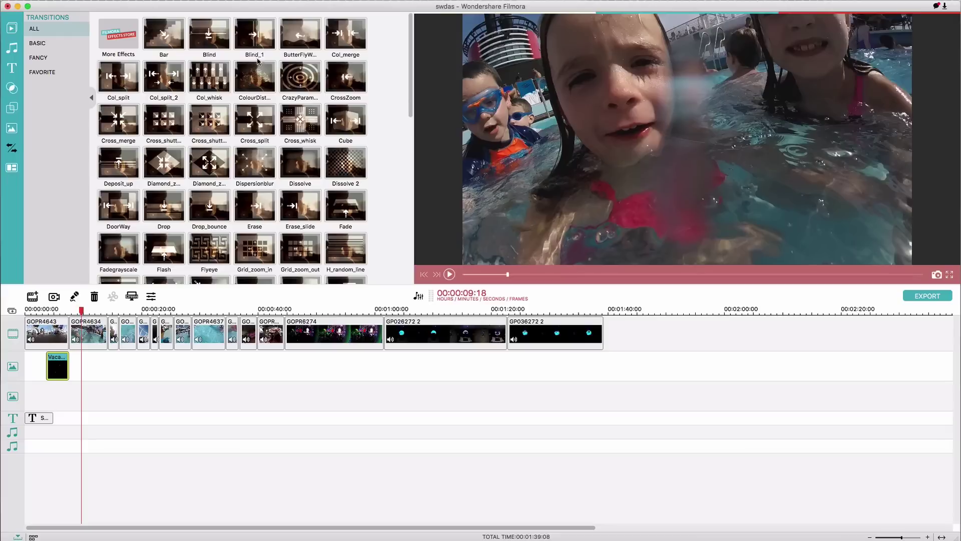
pyautogui.moveTo(263, 40); pyautogui.dragTo(65, 326)
pyautogui.click(38, 310)
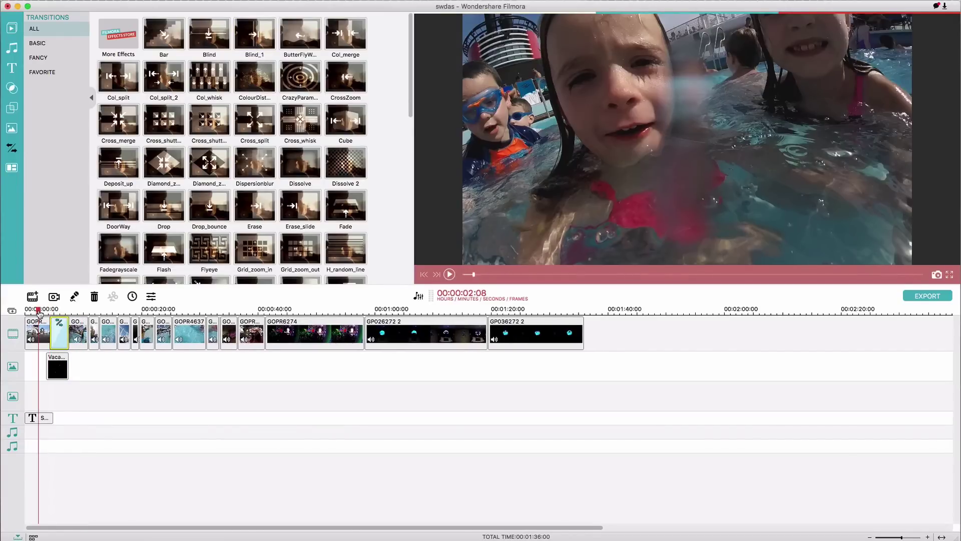
pyautogui.press('space')
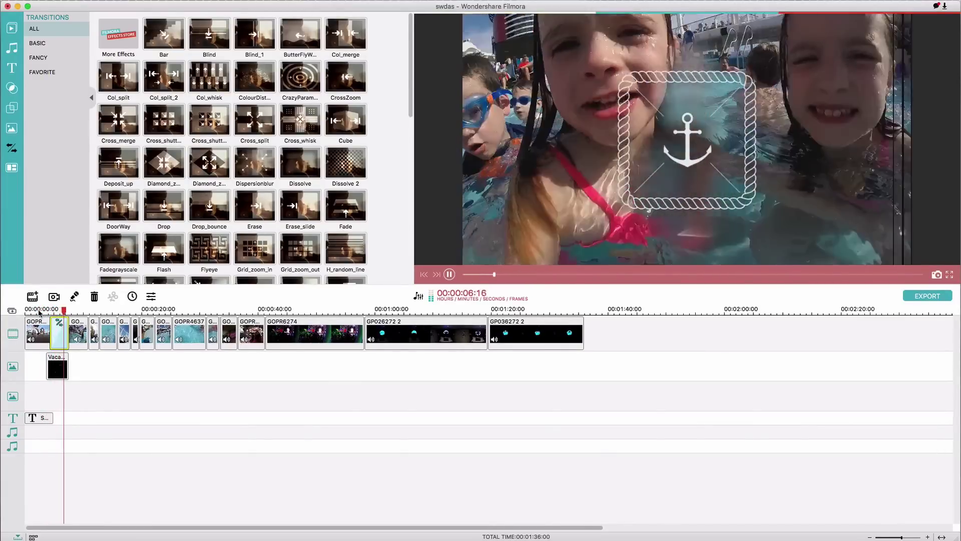
pyautogui.press('space')
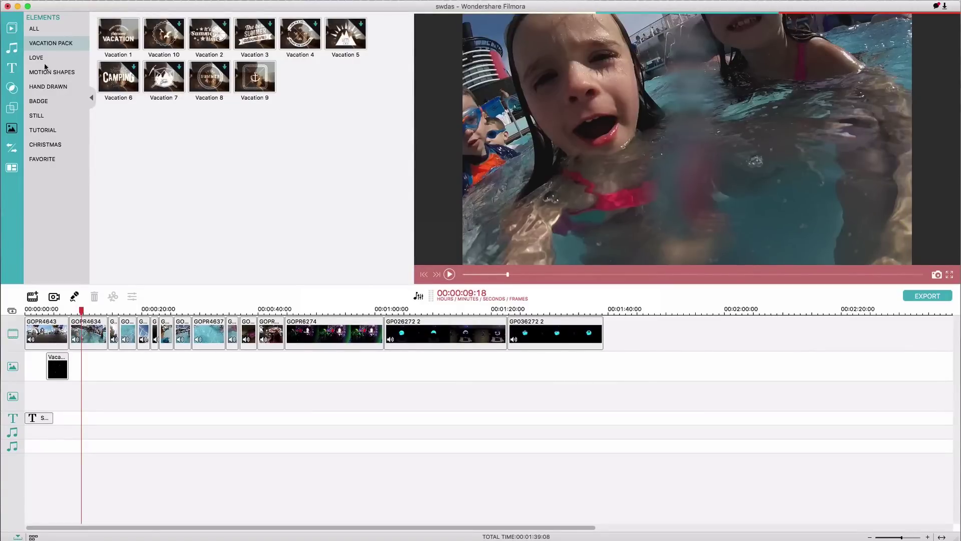
# Put the imported Summer Nights song on the music track at 0:00 and play it.
pyautogui.click(12, 47)
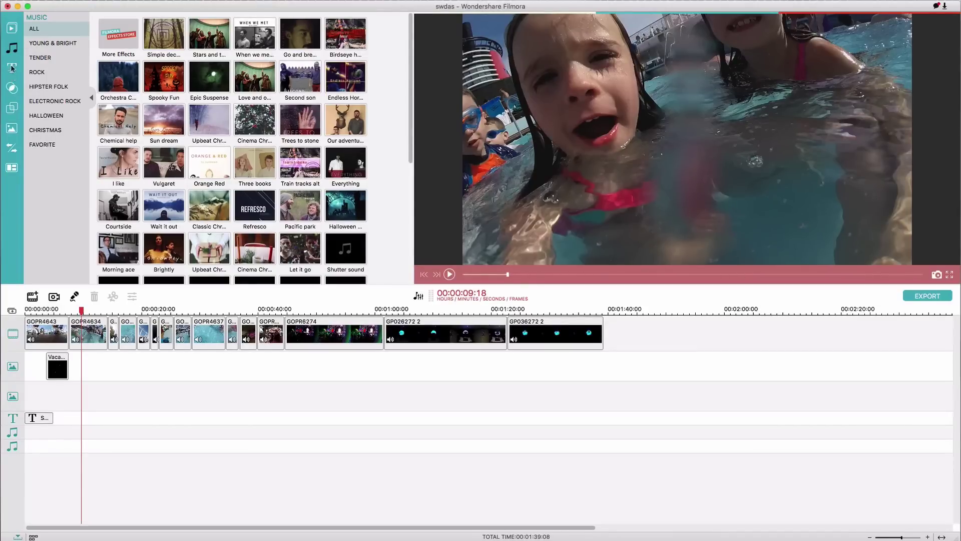
pyautogui.click(10, 30)
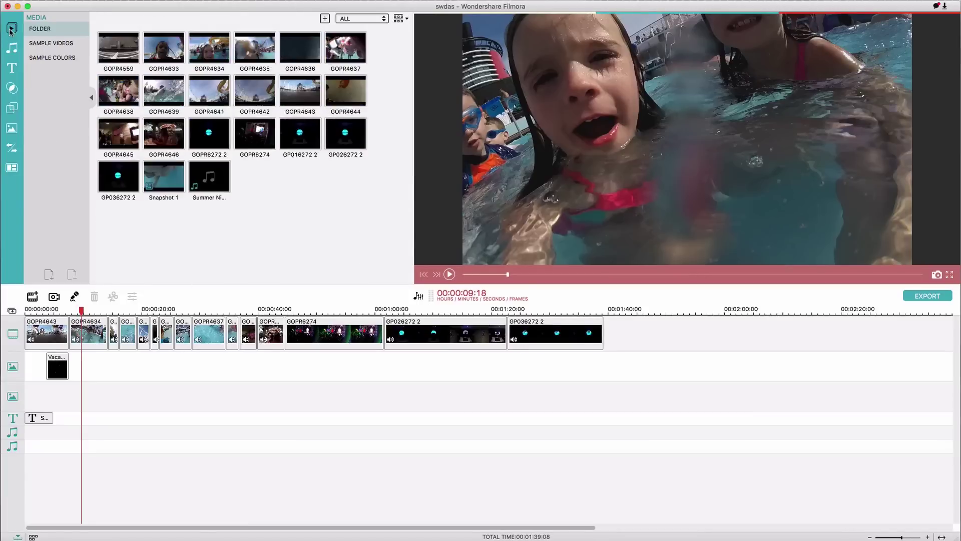
pyautogui.click(209, 180)
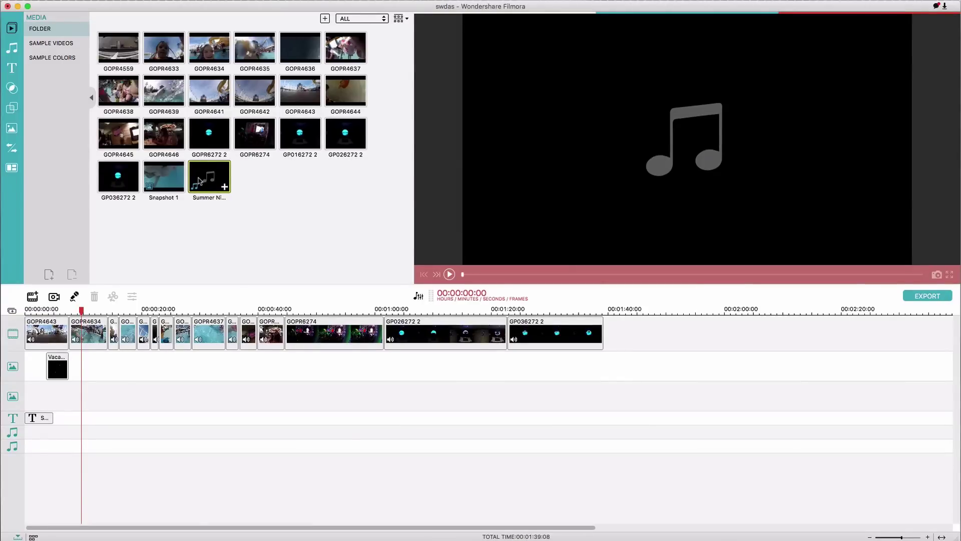
pyautogui.moveTo(204, 190); pyautogui.dragTo(25, 433)
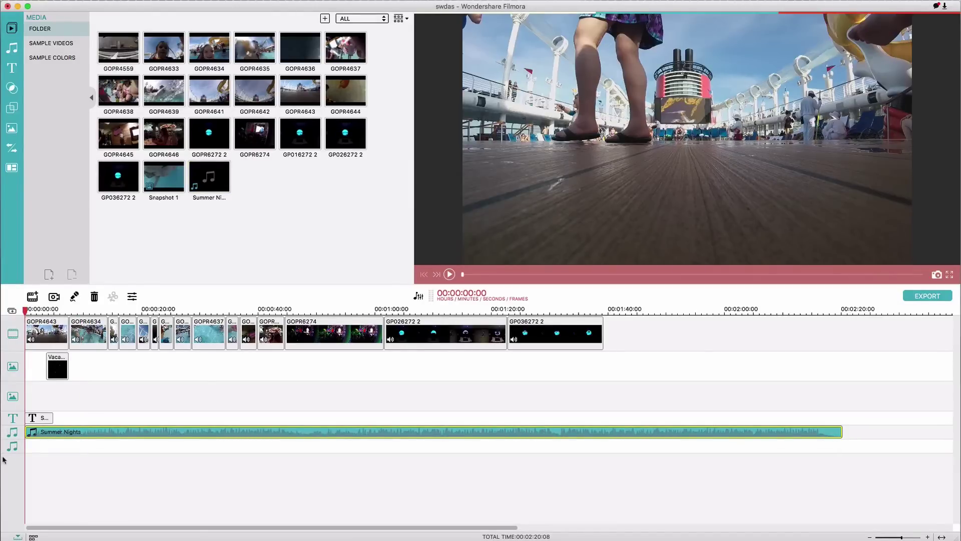
pyautogui.press('space')
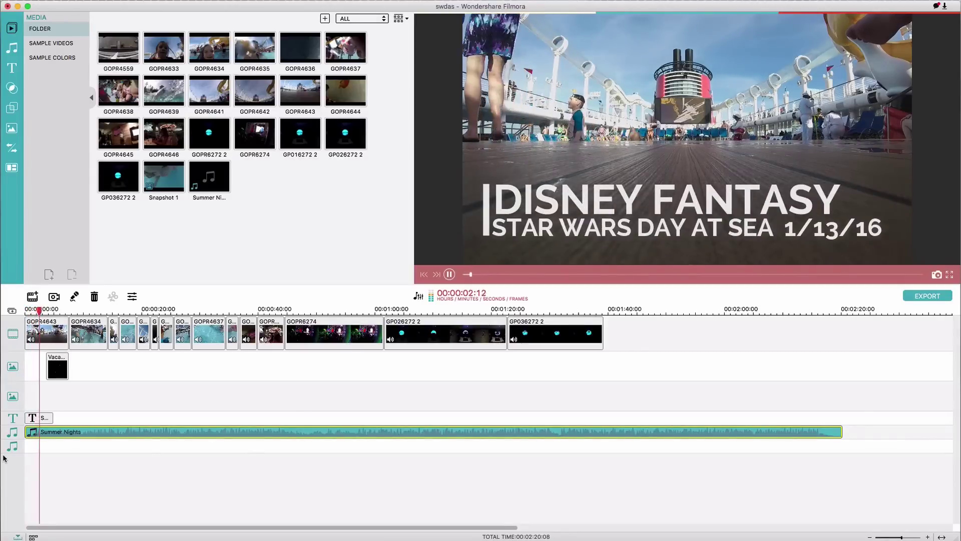
# Lower GOPR4643's own audio volume to 24 in the Inspector's Audio tab.
pyautogui.click(27, 319)
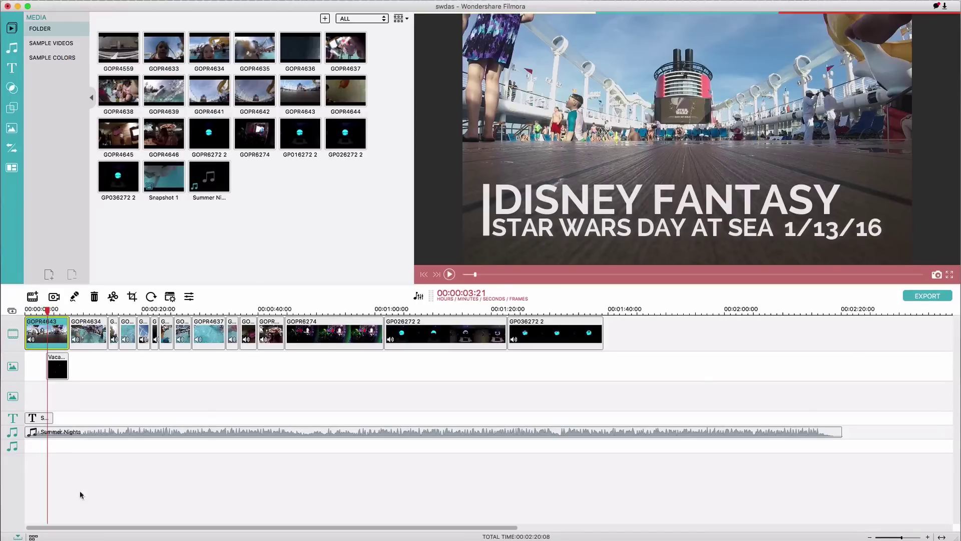
pyautogui.click(82, 434)
pyautogui.click(58, 341)
pyautogui.click(189, 297)
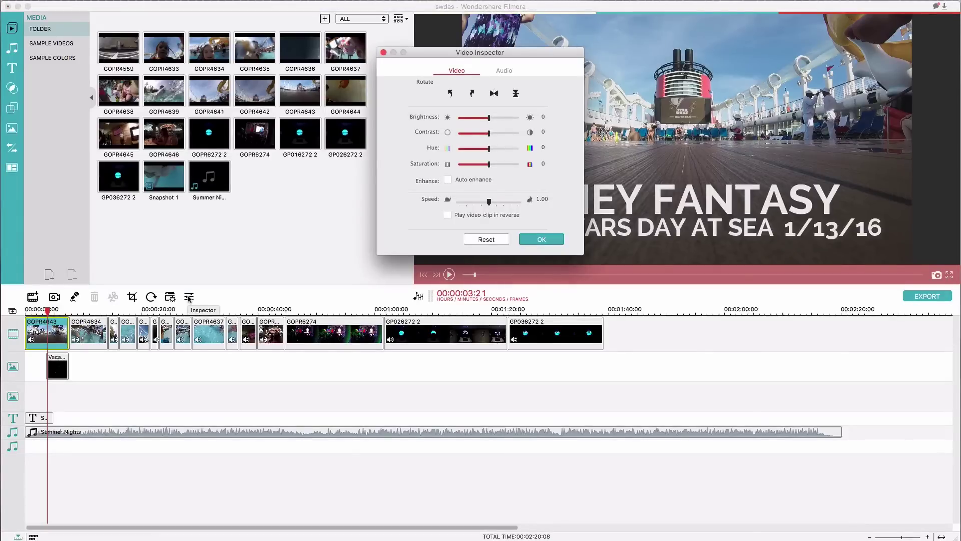
pyautogui.click(504, 71)
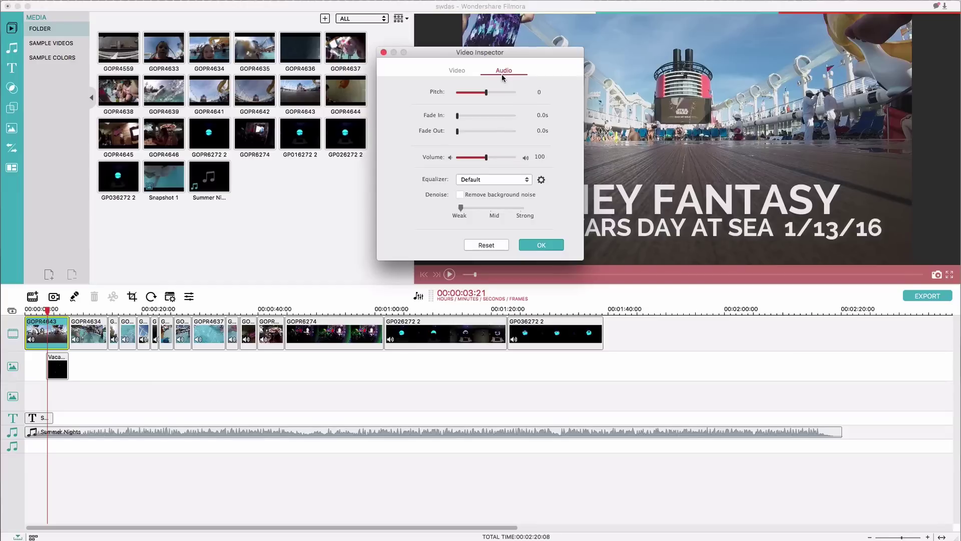
pyautogui.moveTo(486, 157); pyautogui.dragTo(465, 161)
pyautogui.press('Return')
pyautogui.click(70, 311)
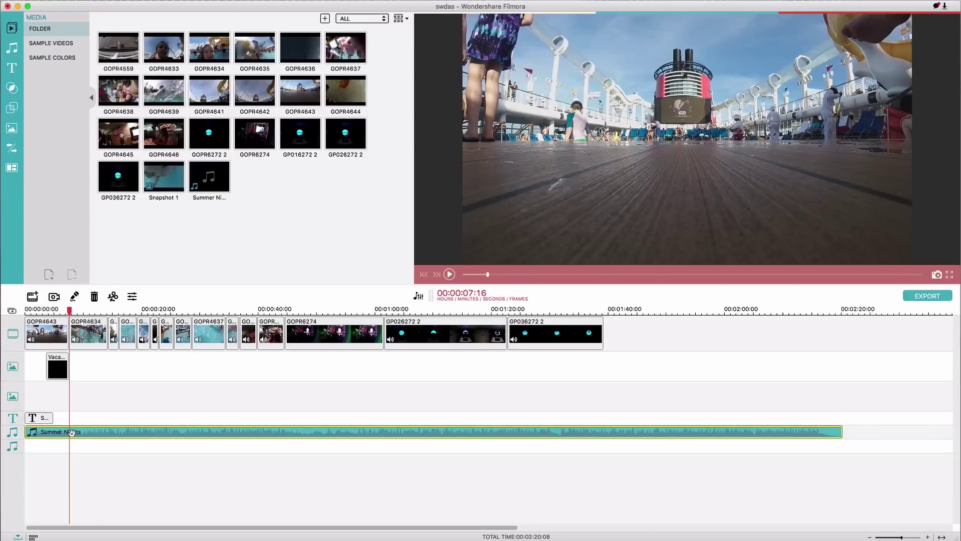
# Split the Summer Nights music at 00:00:07:16 and 00:00:44:13.
pyautogui.press('super+b')
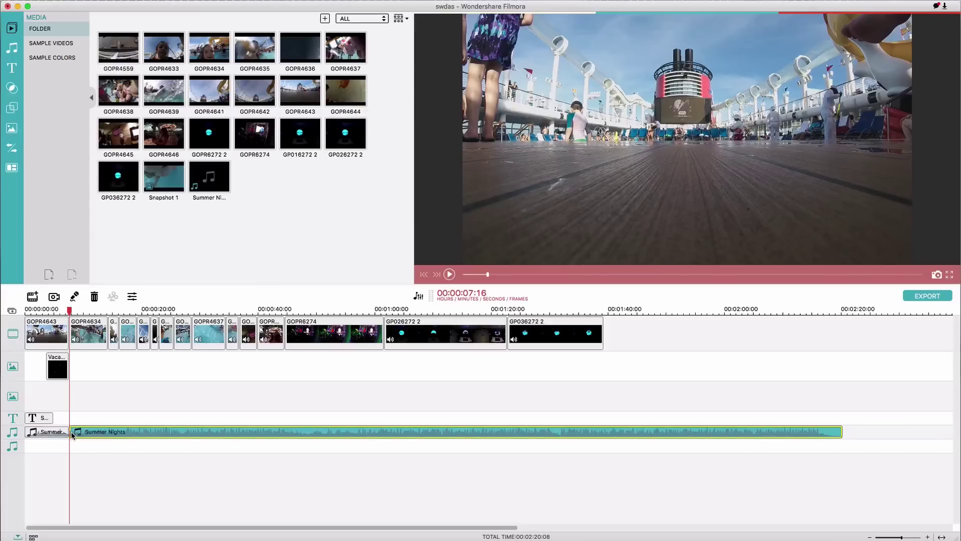
pyautogui.click(77, 311)
pyautogui.moveTo(90, 314); pyautogui.dragTo(285, 329)
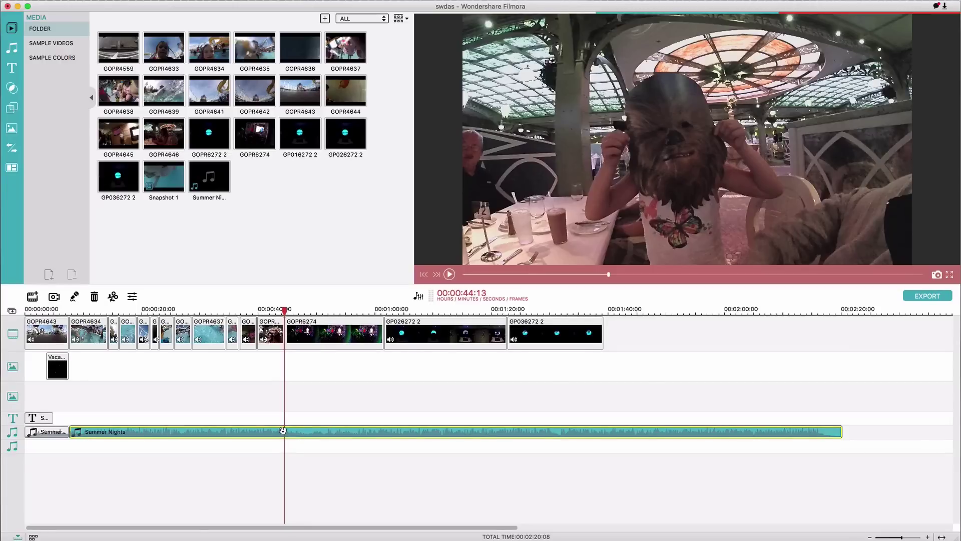
pyautogui.press('super+b')
# Set the middle Summer Nights section's volume to 26.
pyautogui.click(233, 431)
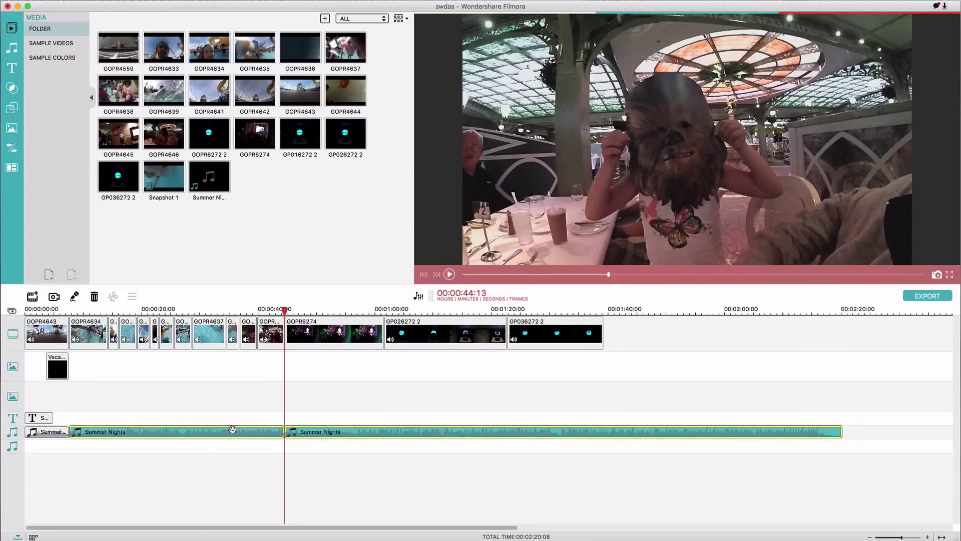
pyautogui.doubleClick(222, 432)
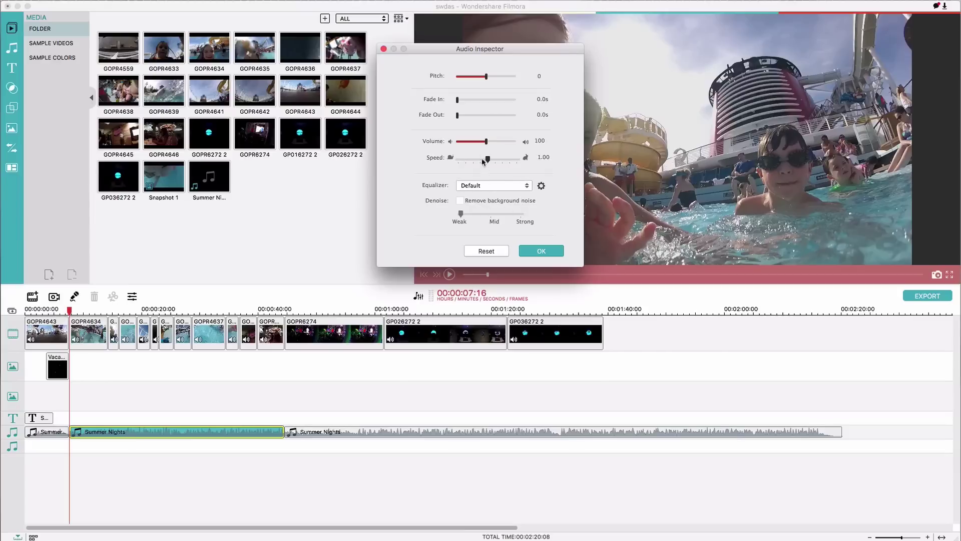
pyautogui.moveTo(486, 142); pyautogui.dragTo(463, 144)
pyautogui.click(540, 251)
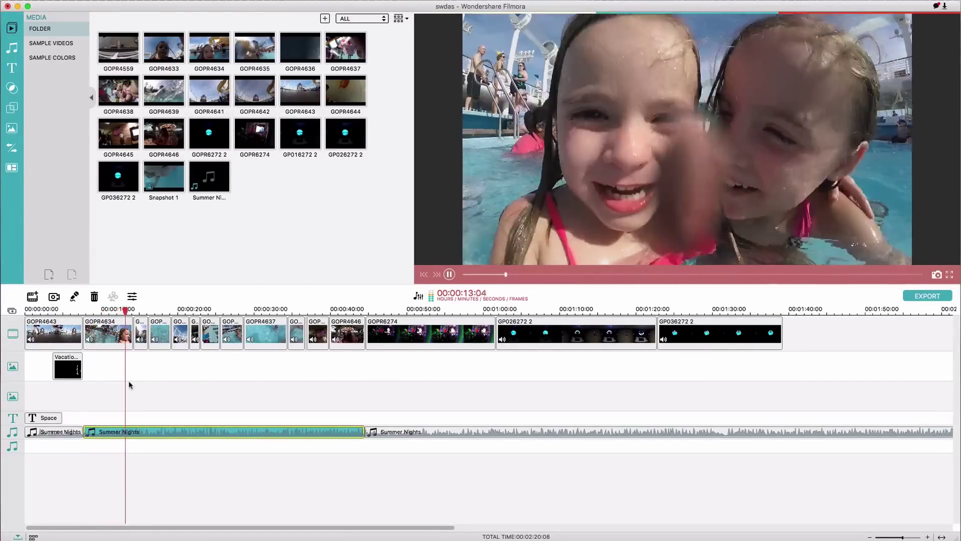
# Stop the preview playback.
pyautogui.press('space')
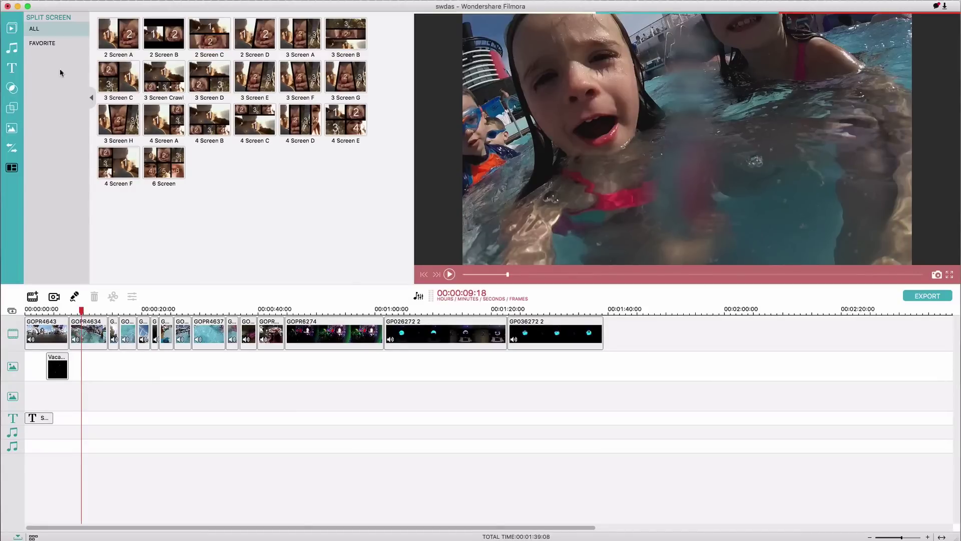
# Browse the Filters and Overlays libraries, then return to Elements.
pyautogui.click(20, 88)
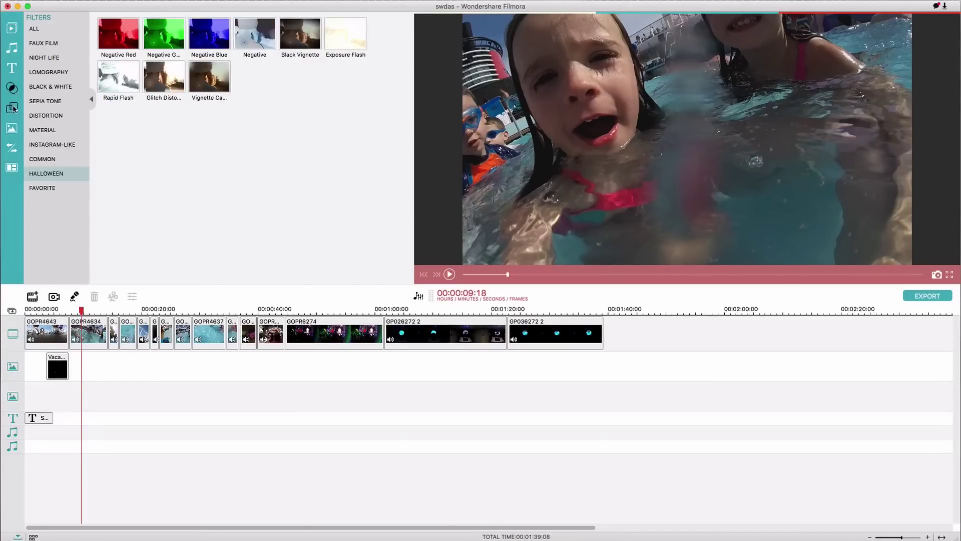
pyautogui.click(14, 110)
pyautogui.click(11, 128)
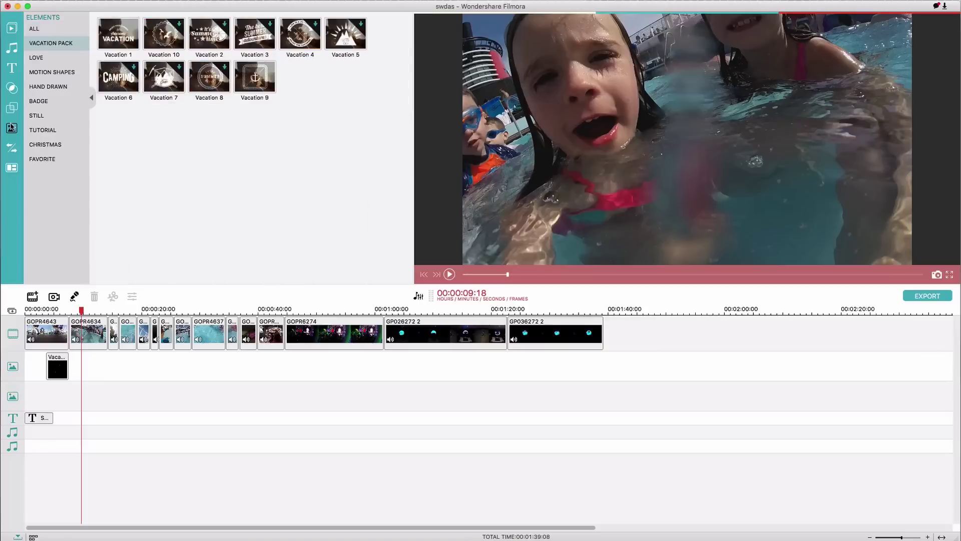